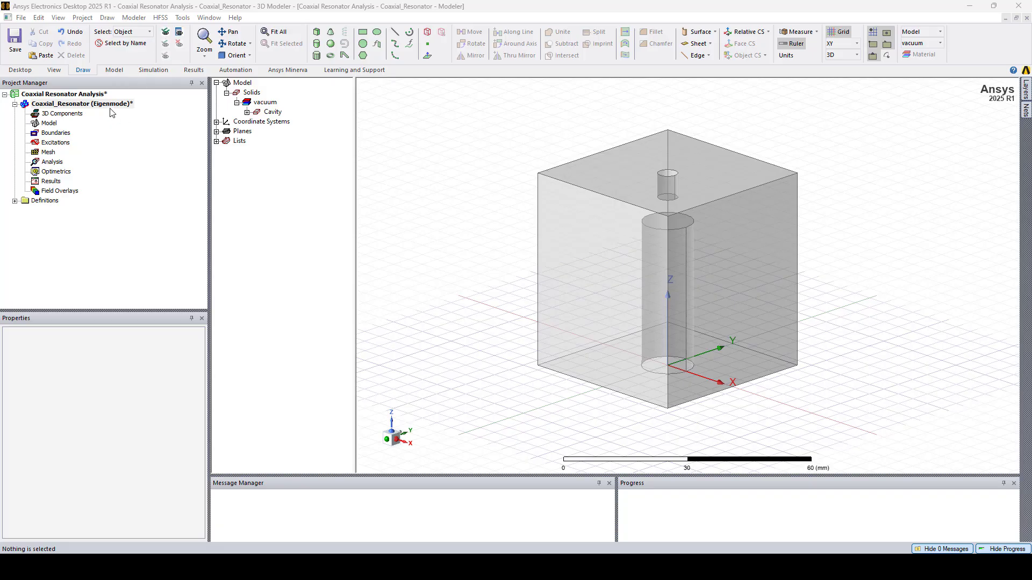
Look at the design's solution type settings and close them unchanged.
{"action": "left_click", "coordinate": [167, 19]}
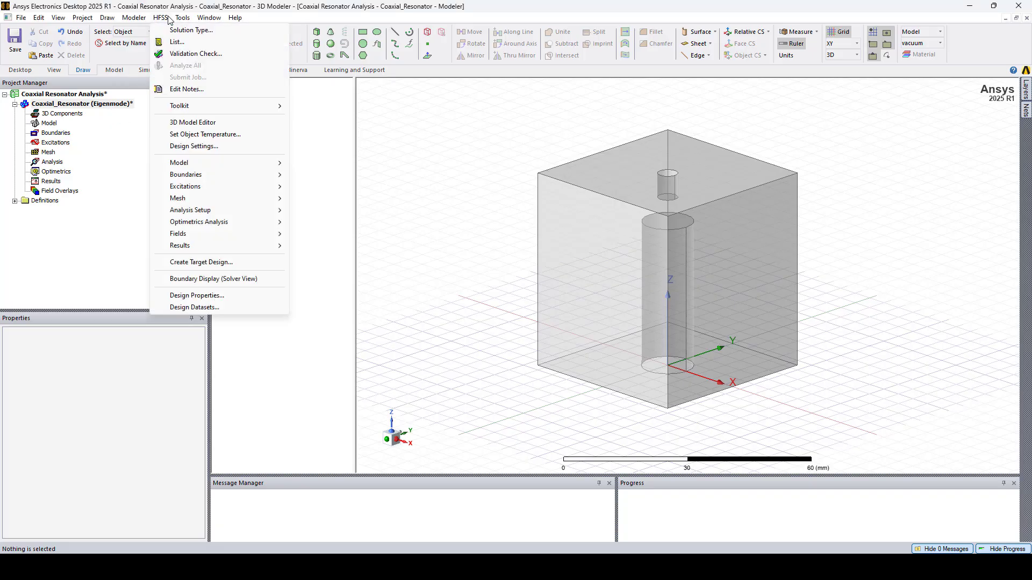
{"action": "left_click", "coordinate": [178, 31]}
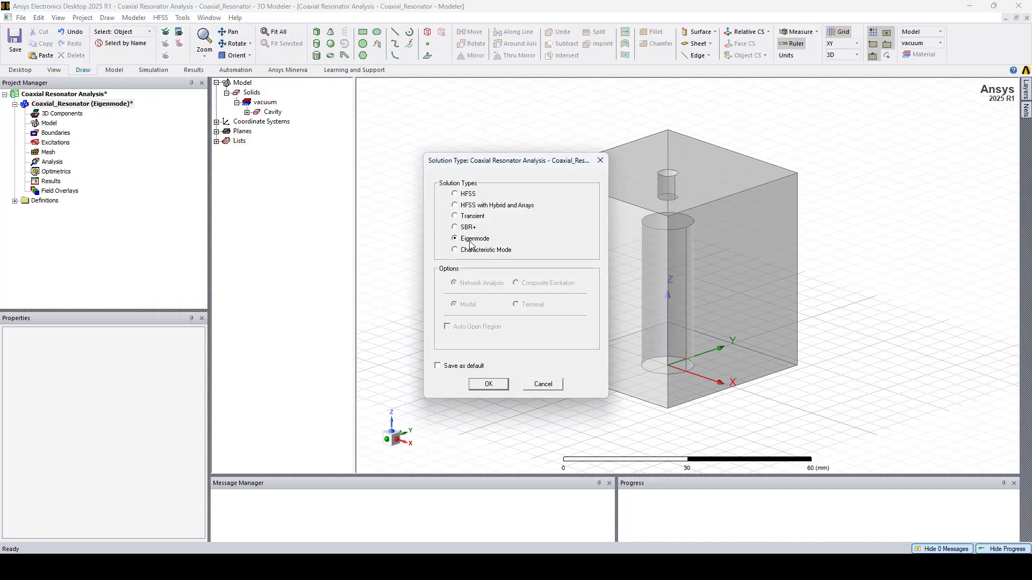
{"action": "left_click", "coordinate": [600, 161]}
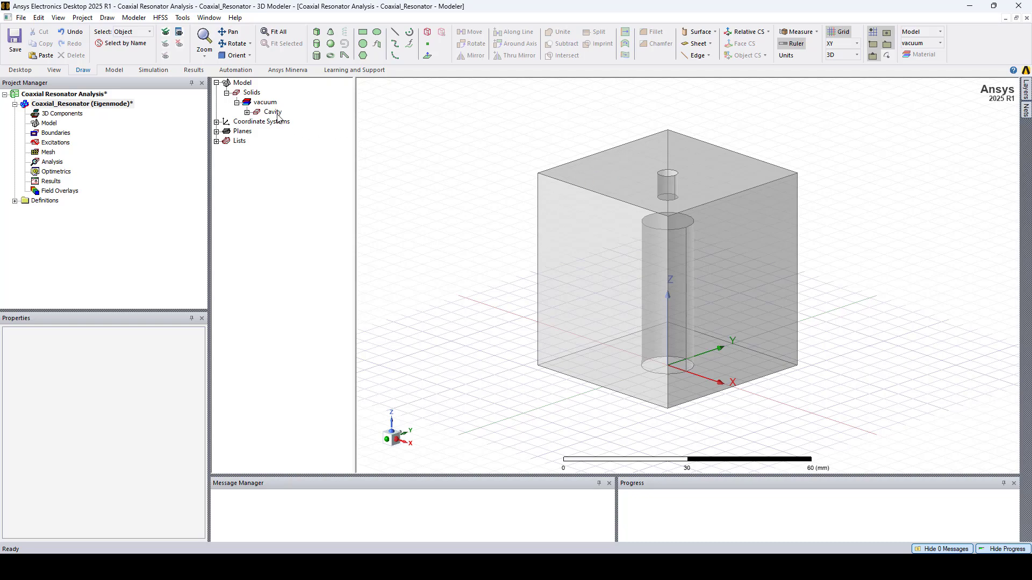
Assign the Cavity a finite conductivity boundary of 6.1e7 Siemens/m.
{"action": "left_click", "coordinate": [568, 238]}
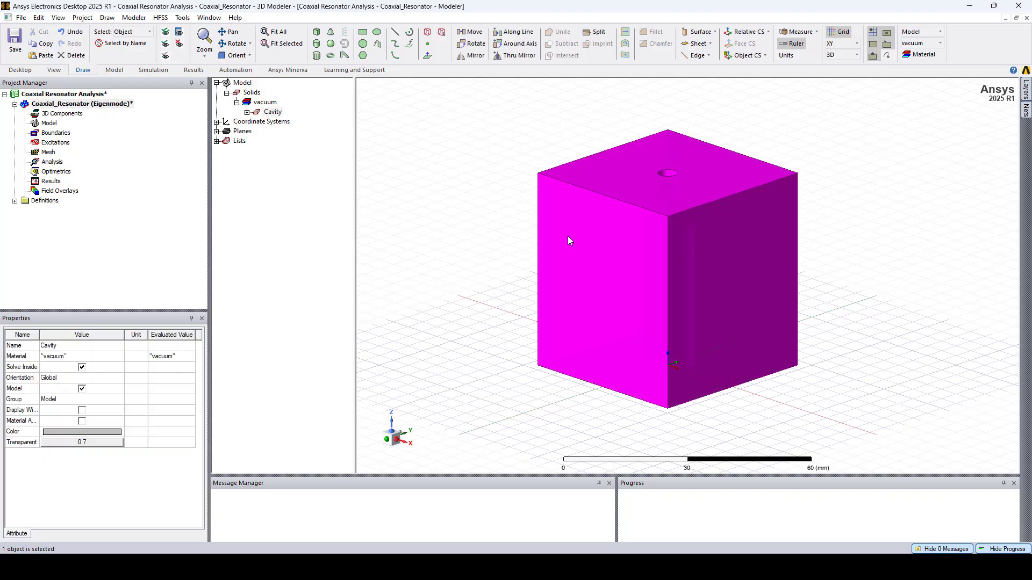
{"action": "right_click", "coordinate": [497, 246]}
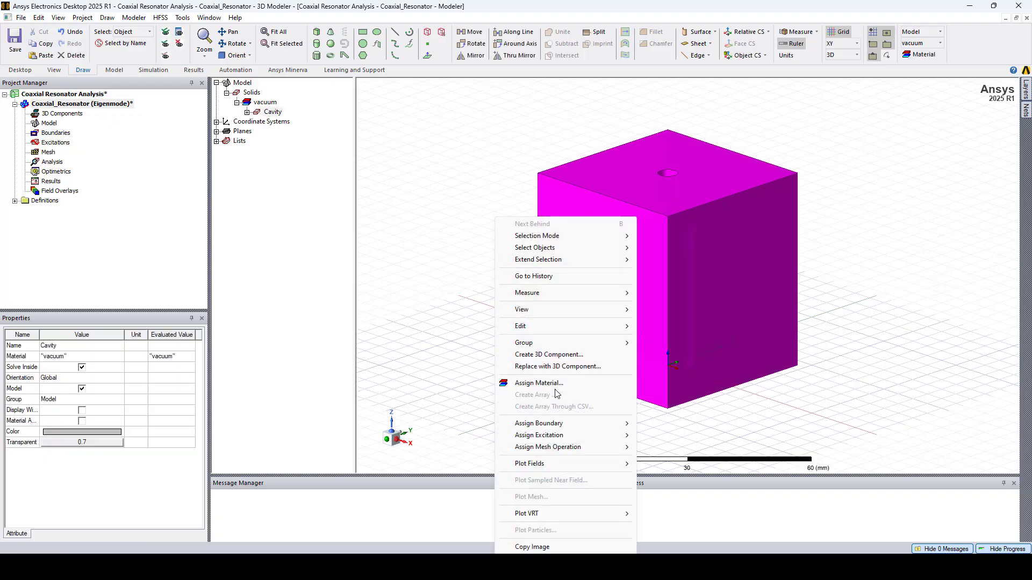
{"action": "mouse_move", "coordinate": [564, 425]}
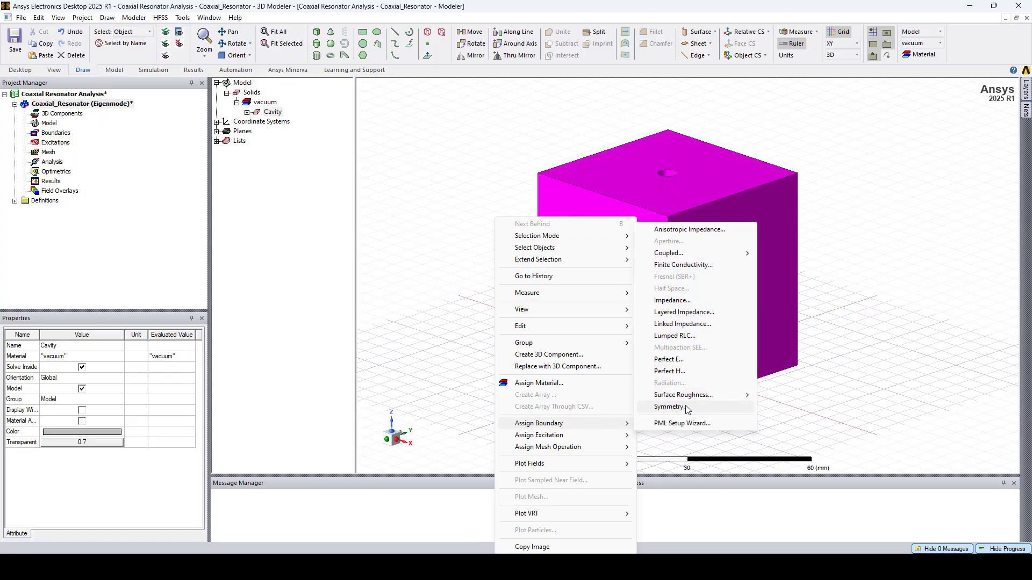
{"action": "left_click", "coordinate": [696, 265]}
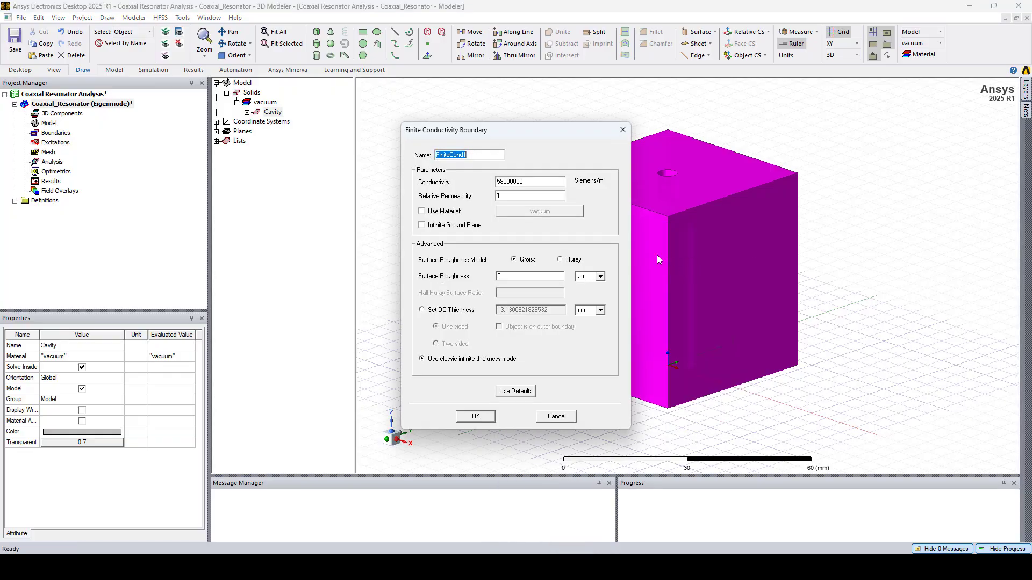
{"action": "key", "text": "Tab"}
{"action": "type", "text": "6.1e7"}
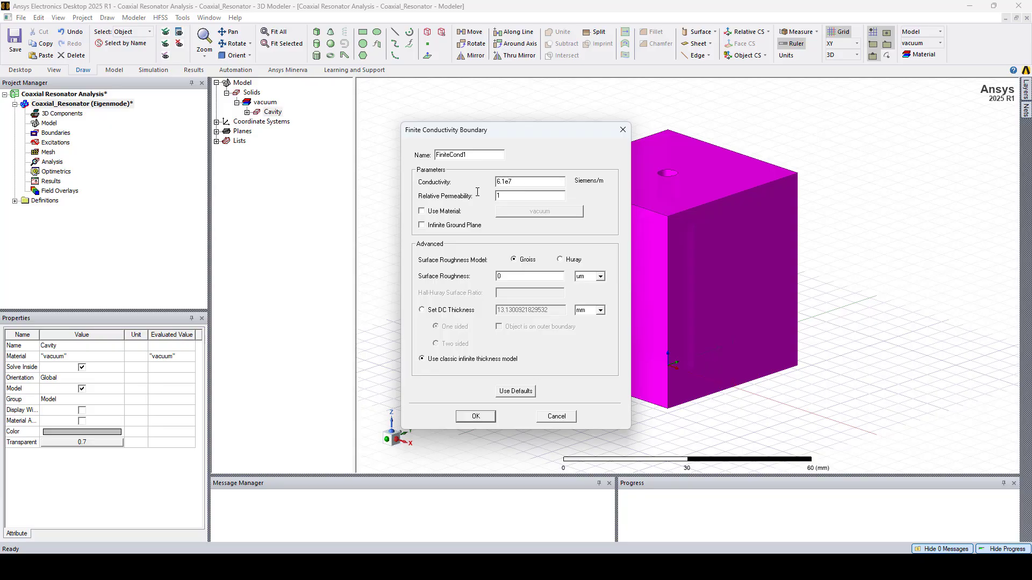
{"action": "left_click", "coordinate": [489, 416]}
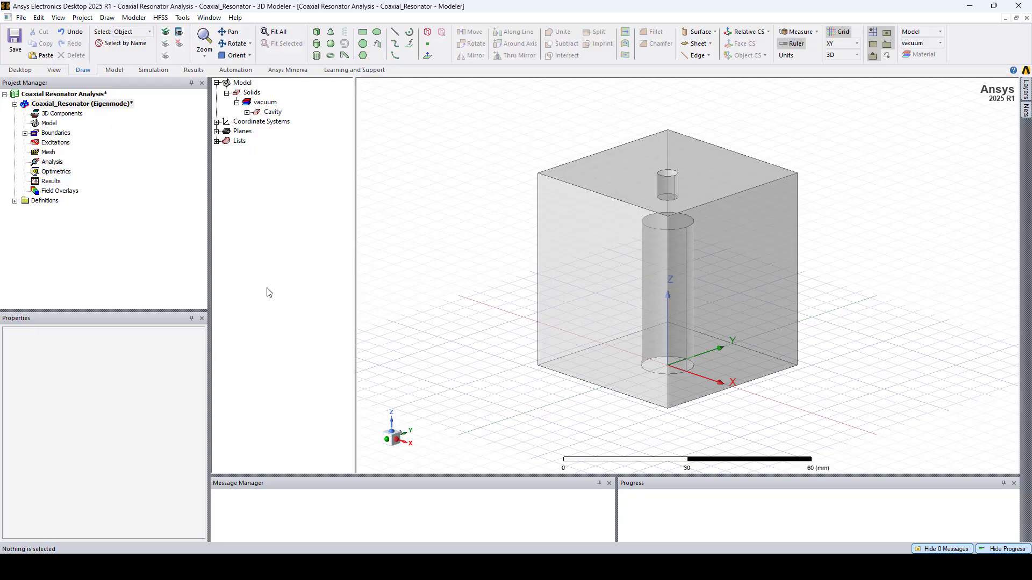
Preview FiniteCond1 on the cavity from the top, then return to isometric and deselect.
{"action": "left_click", "coordinate": [25, 133]}
{"action": "left_click", "coordinate": [66, 142]}
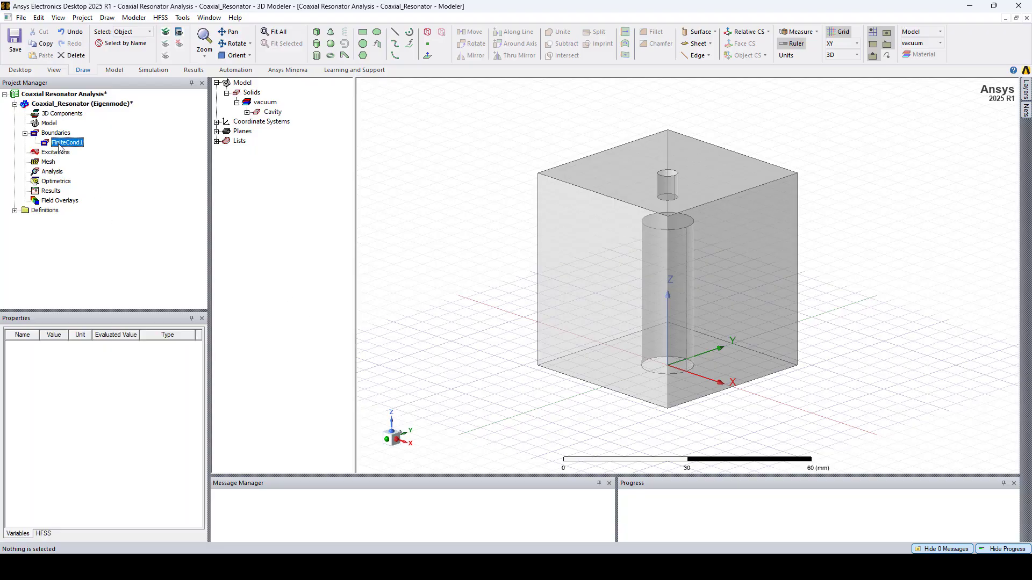
{"action": "left_click_drag", "start_coordinate": [636, 317], "coordinate": [679, 180], "text": "alt"}
{"action": "double_click", "coordinate": [679, 180], "text": "alt"}
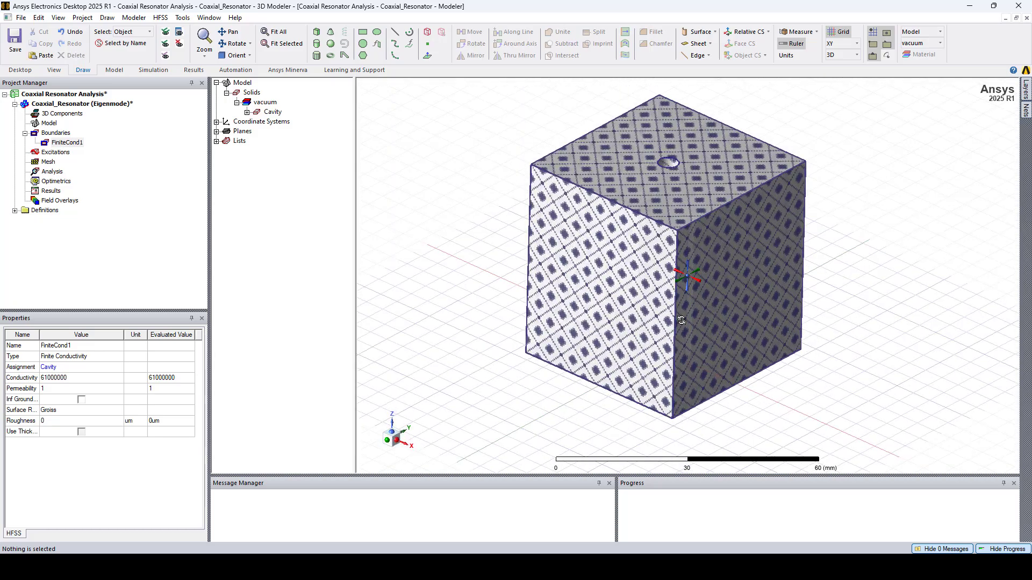
{"action": "left_click", "coordinate": [489, 256]}
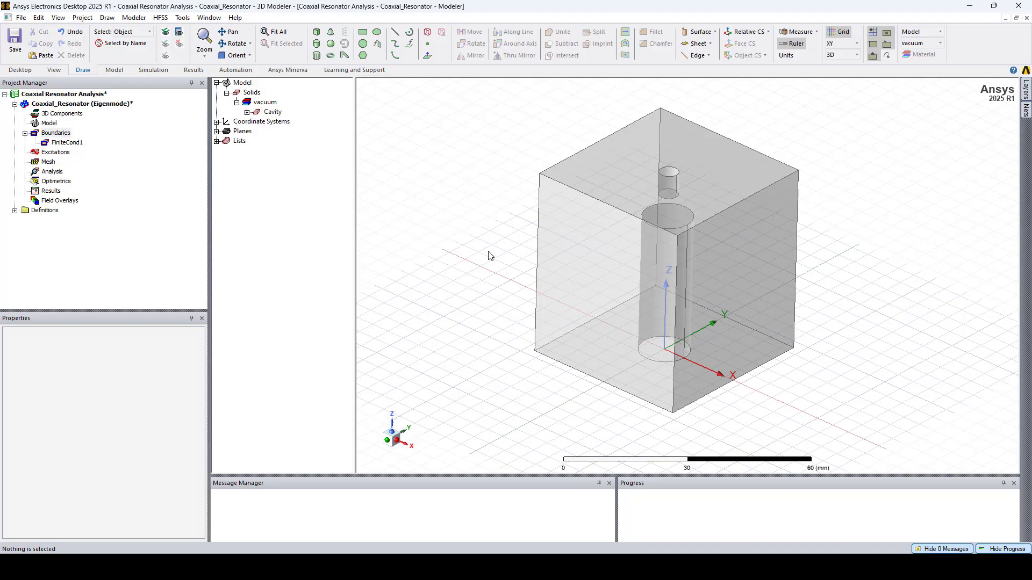
Add an eigenmode setup with 1.1 GHz minimum frequency, 20 maximum passes, 0.01 delta frequency.
{"action": "right_click", "coordinate": [57, 174]}
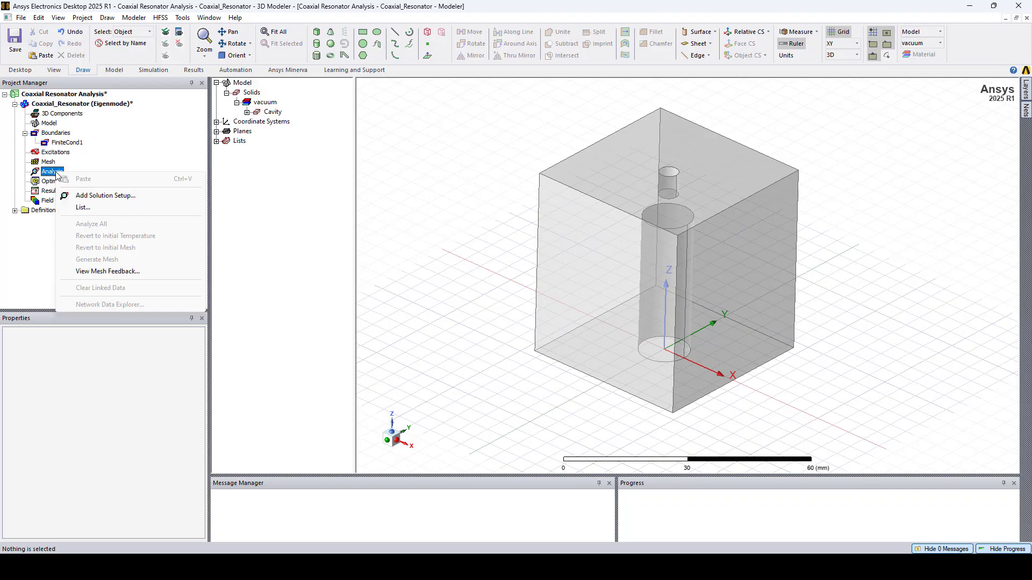
{"action": "left_click", "coordinate": [86, 196]}
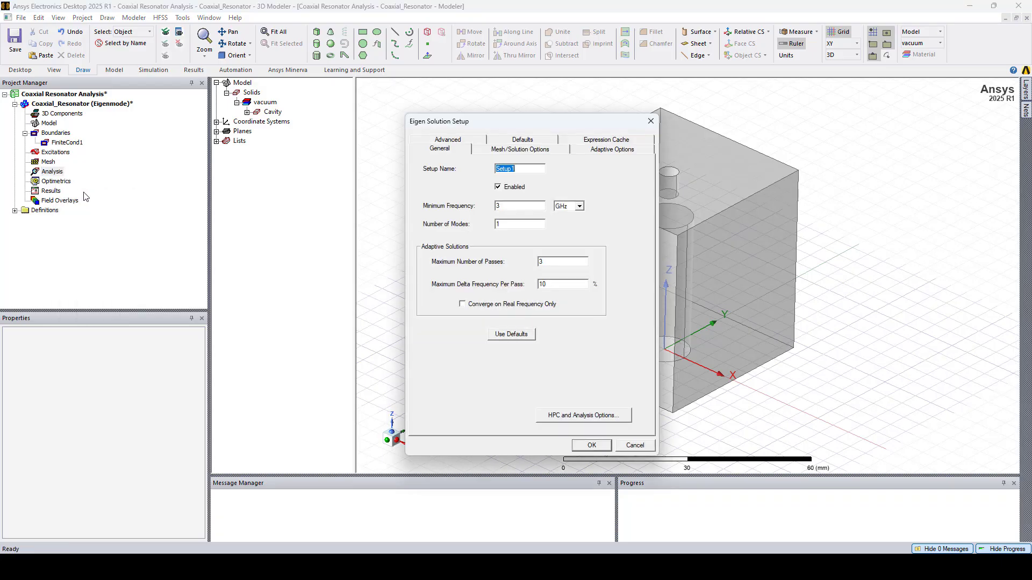
{"action": "double_click", "coordinate": [498, 205]}
{"action": "type", "text": "1.1"}
{"action": "left_click_drag", "start_coordinate": [546, 261], "coordinate": [533, 260]}
{"action": "type", "text": "20"}
{"action": "key", "text": "Tab"}
{"action": "type", "text": "0.01"}
Set the adaptive minimum converged passes to 2 and confirm Setup1.
{"action": "left_click", "coordinate": [615, 150]}
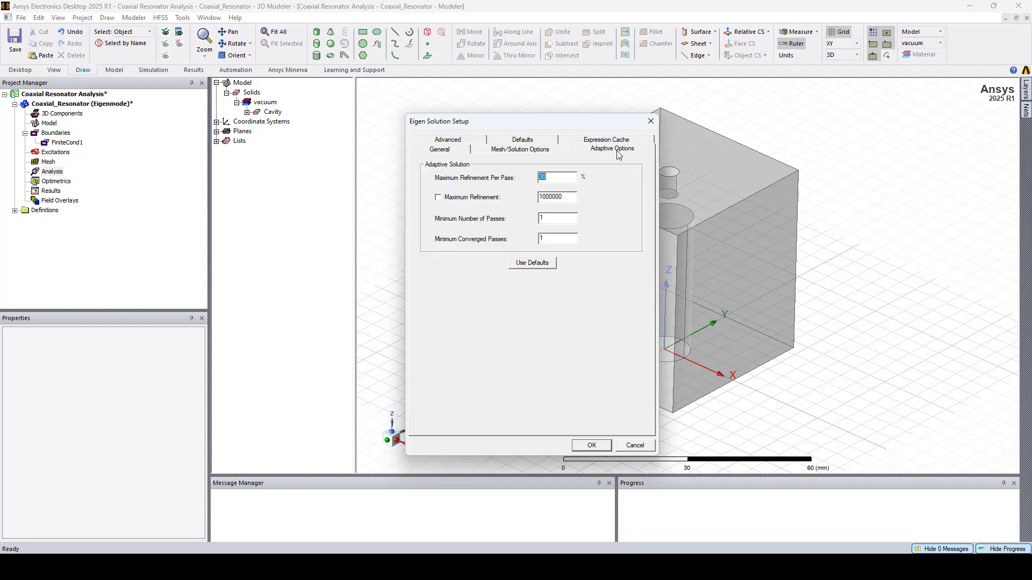
{"action": "double_click", "coordinate": [540, 239]}
{"action": "type", "text": "2"}
{"action": "left_click", "coordinate": [591, 446]}
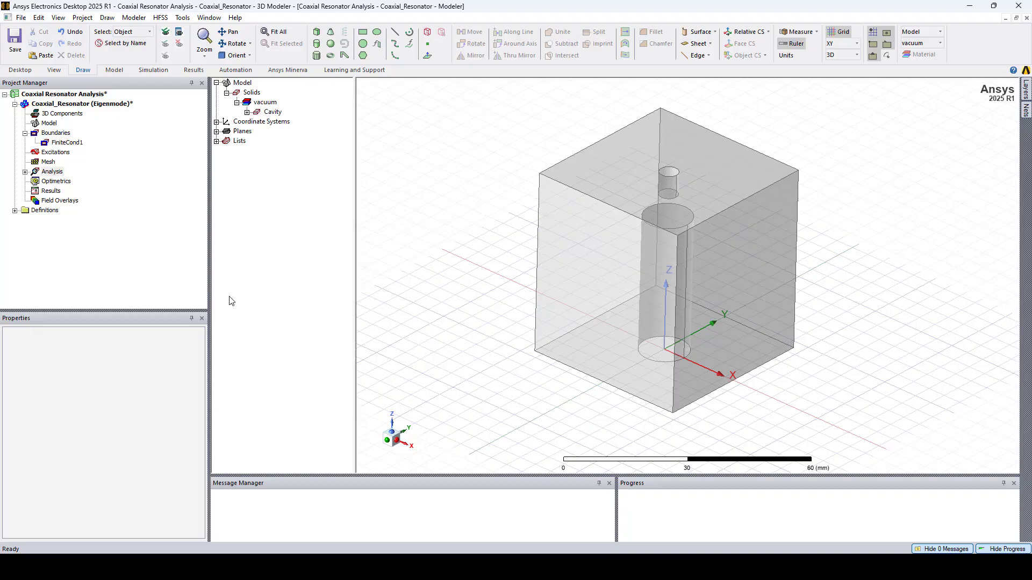
Move the initial mesh curved-surface resolution slider one tick toward Fine.
{"action": "right_click", "coordinate": [44, 162]}
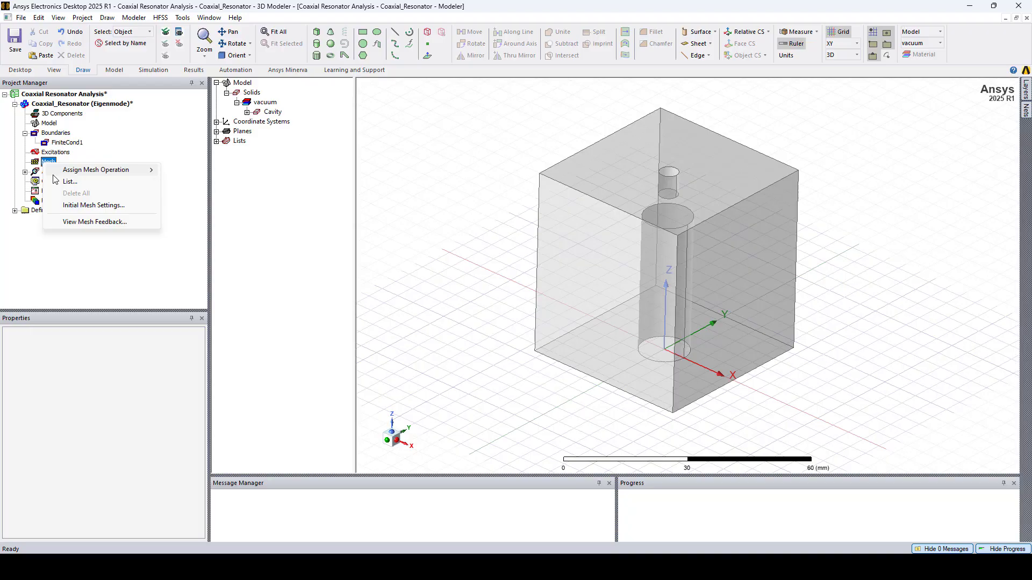
{"action": "left_click", "coordinate": [74, 206]}
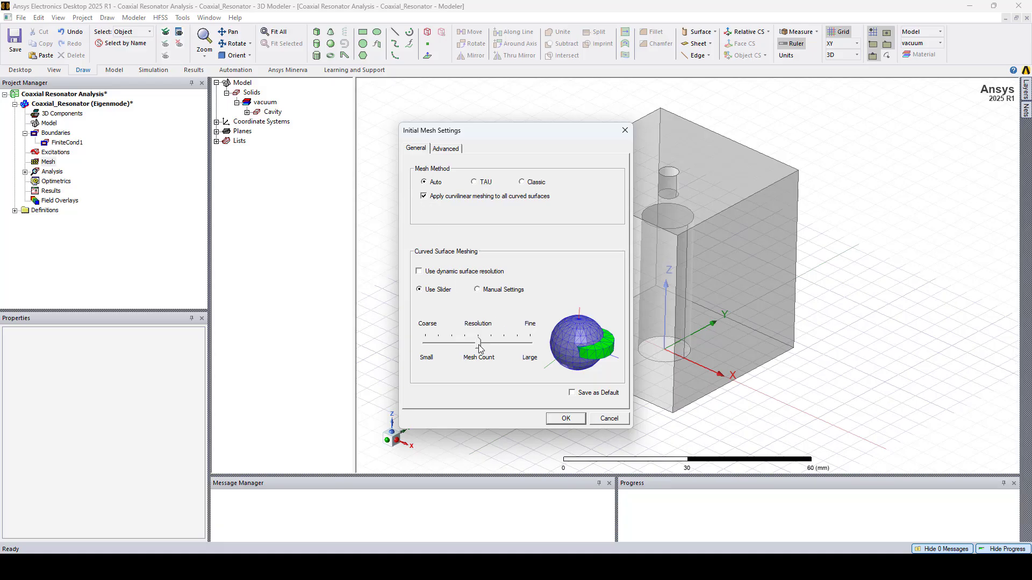
{"action": "left_click_drag", "start_coordinate": [479, 344], "coordinate": [490, 349]}
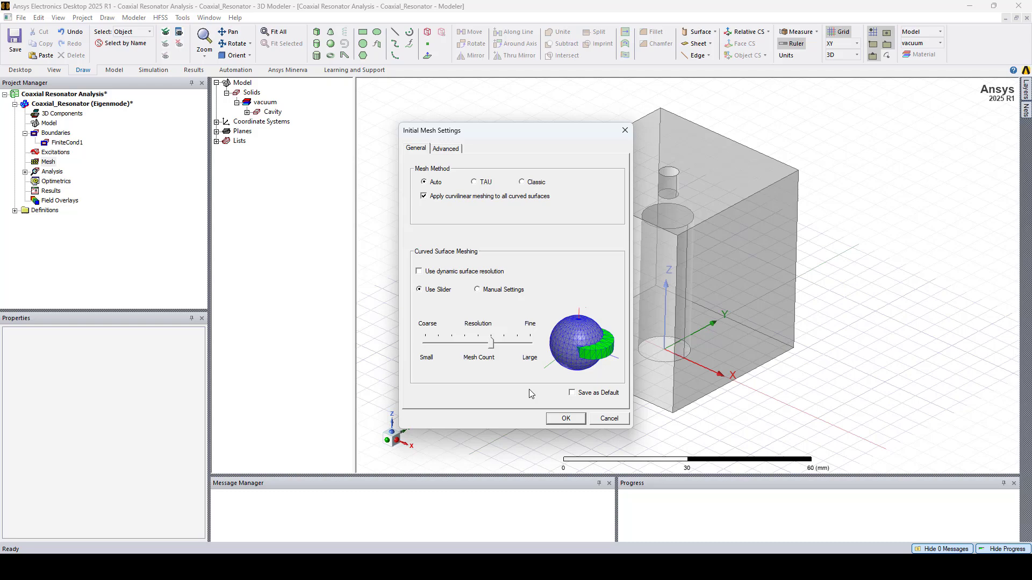
{"action": "left_click", "coordinate": [564, 421]}
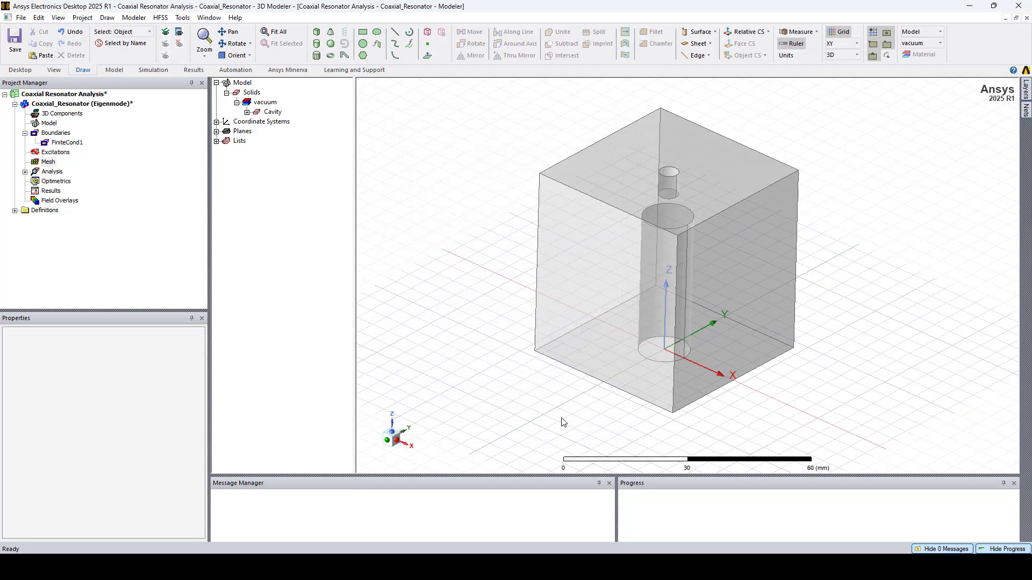
Run a validation check on Coaxial_Resonator, then Analyze All to solve it.
{"action": "right_click", "coordinate": [97, 105]}
{"action": "left_click", "coordinate": [141, 222]}
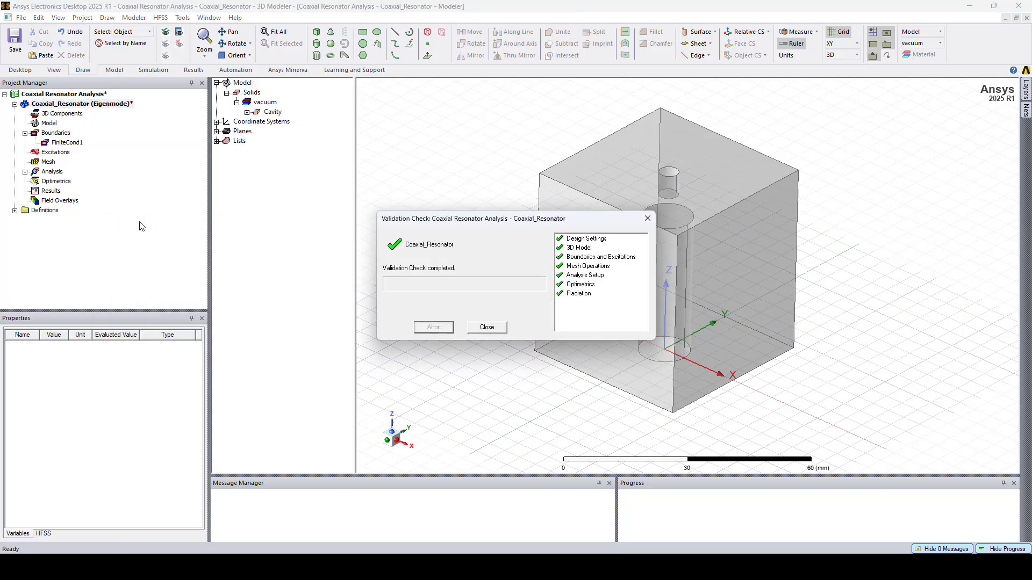
{"action": "left_click", "coordinate": [487, 327]}
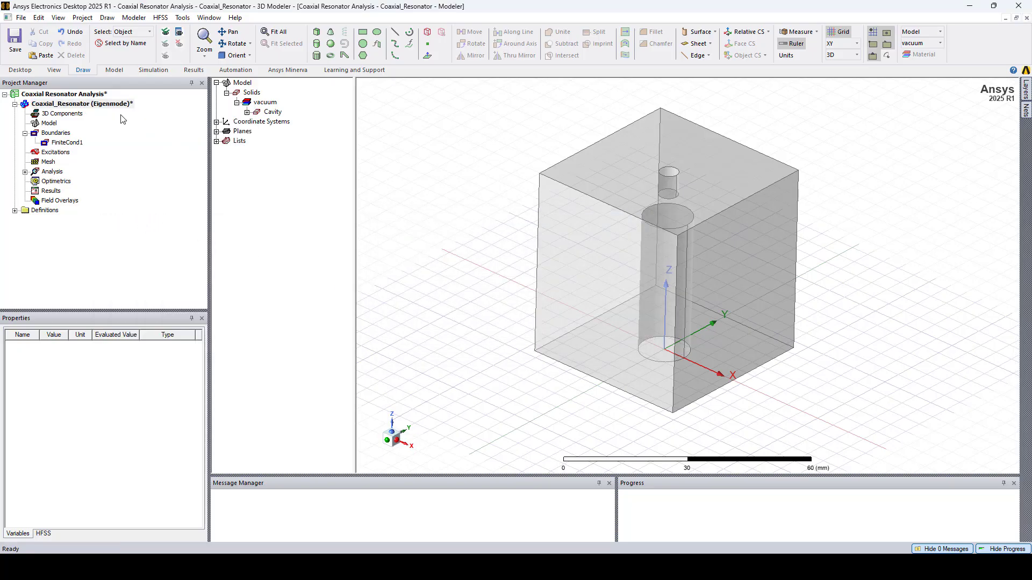
{"action": "right_click", "coordinate": [95, 106]}
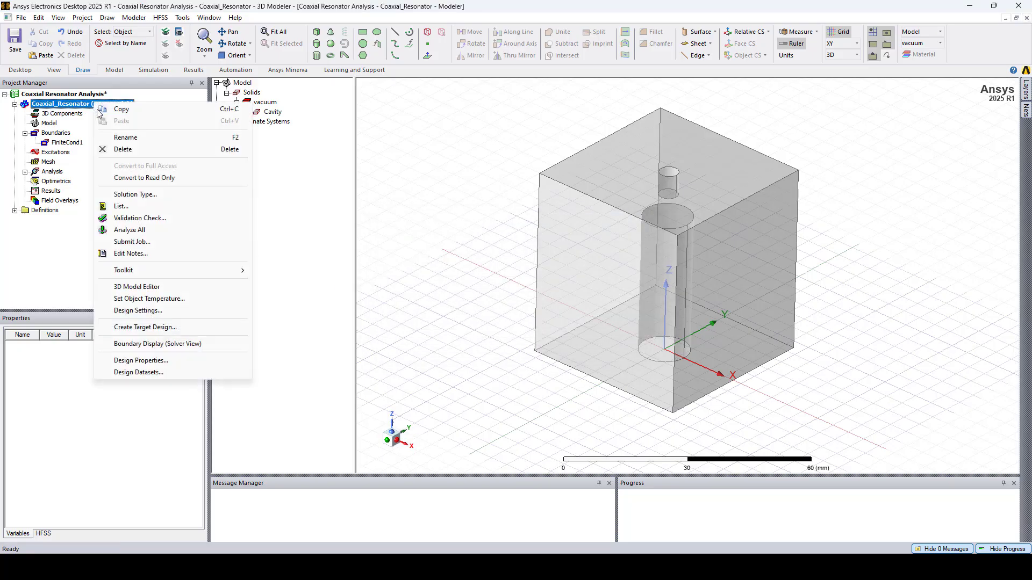
{"action": "left_click", "coordinate": [143, 231]}
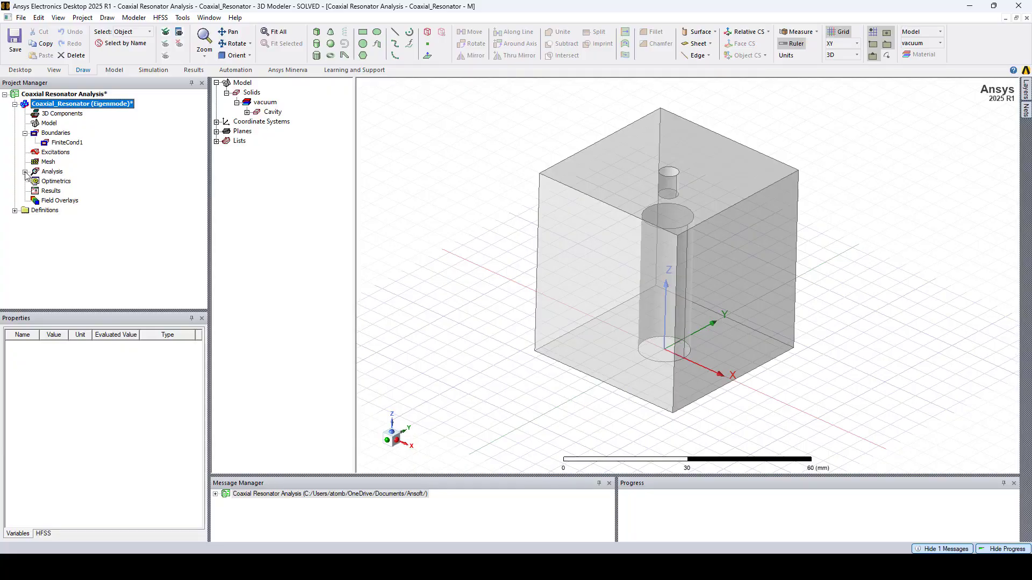
{"action": "left_click", "coordinate": [25, 172]}
{"action": "right_click", "coordinate": [65, 183]}
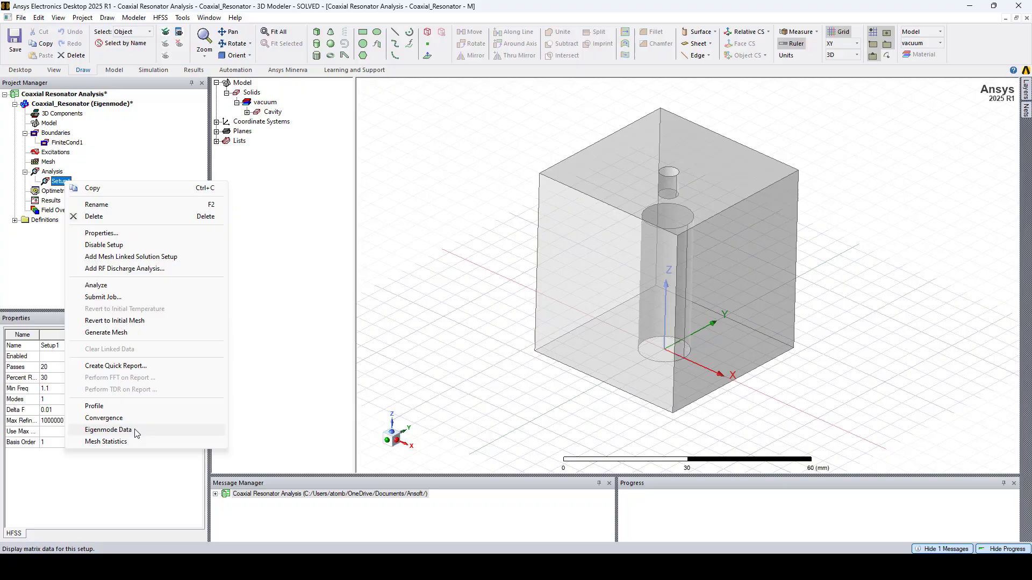
{"action": "left_click", "coordinate": [108, 430]}
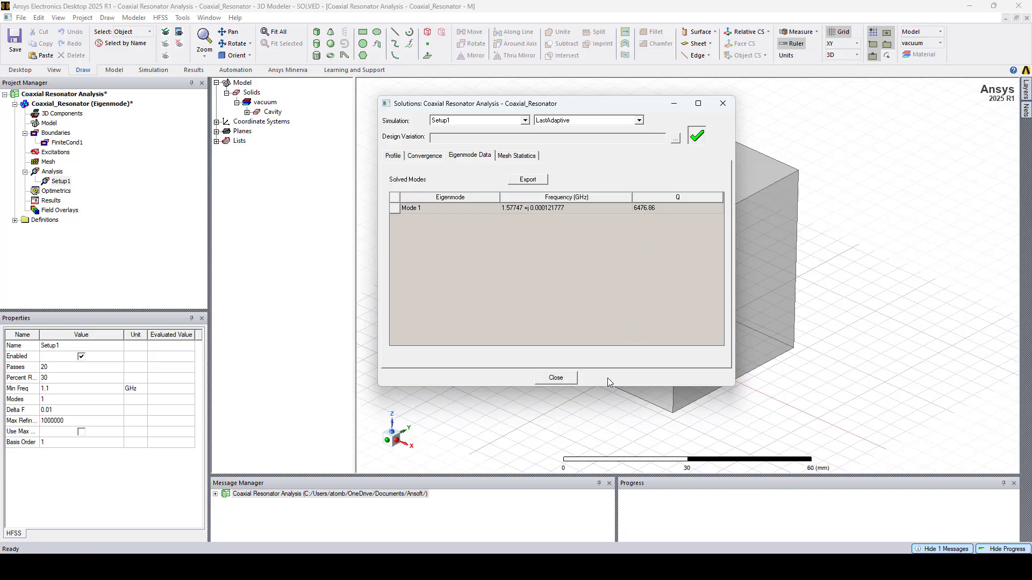
{"action": "left_click", "coordinate": [572, 379]}
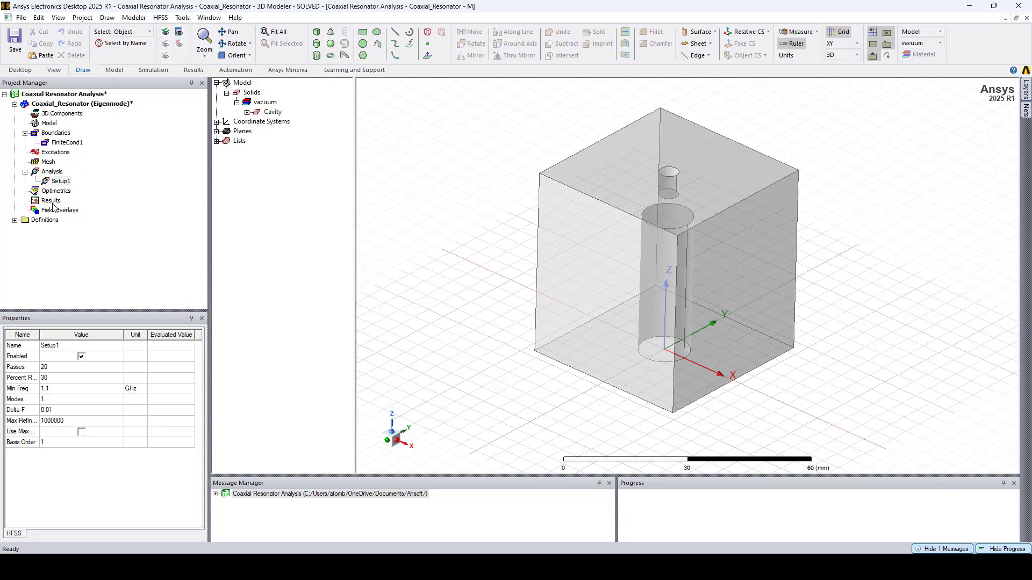
Define output variable Mode1_F as re(Mode(1))/10^9.
{"action": "right_click", "coordinate": [51, 201]}
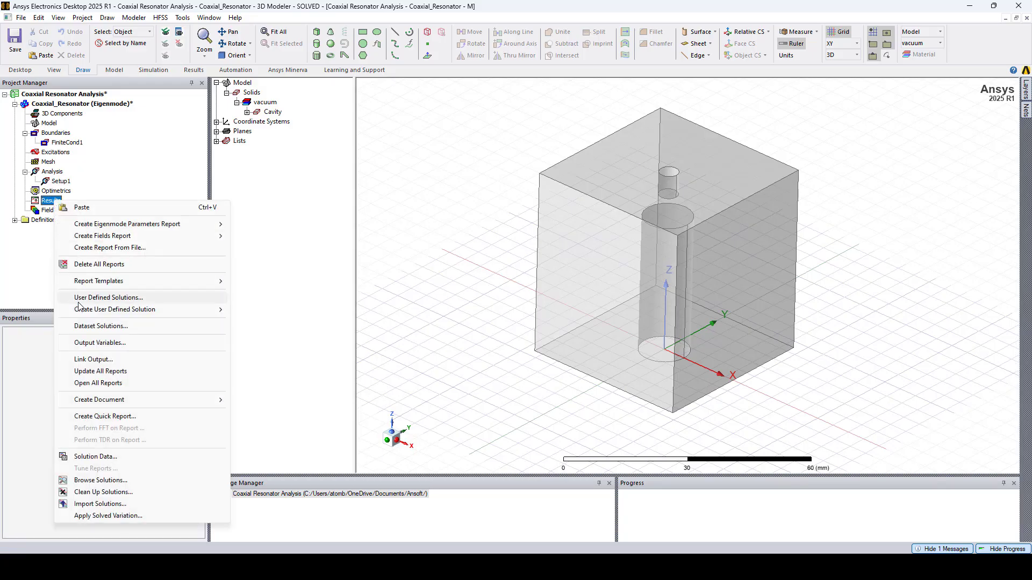
{"action": "left_click", "coordinate": [98, 344]}
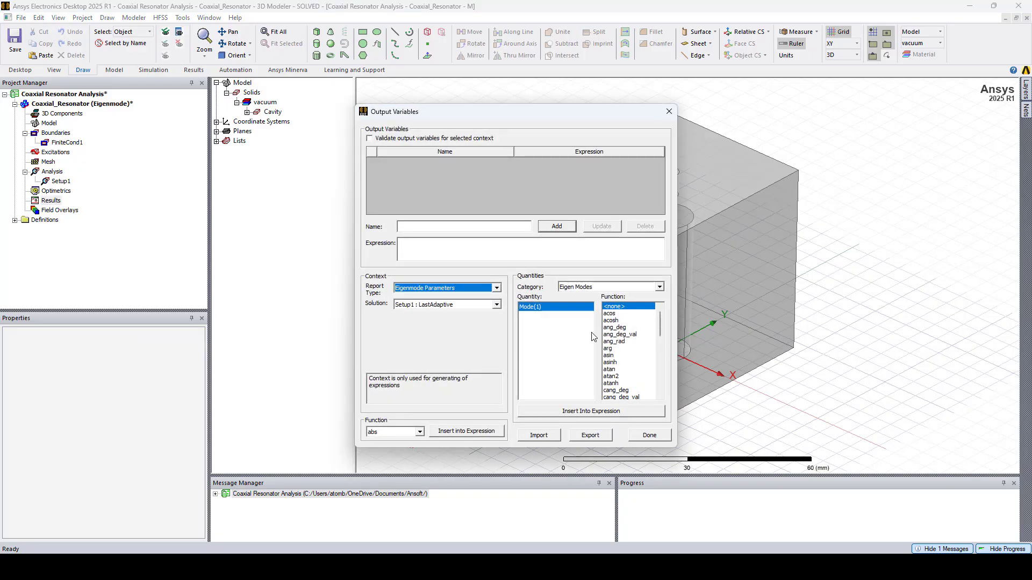
{"action": "left_click", "coordinate": [622, 312]}
{"action": "key", "text": "r"}
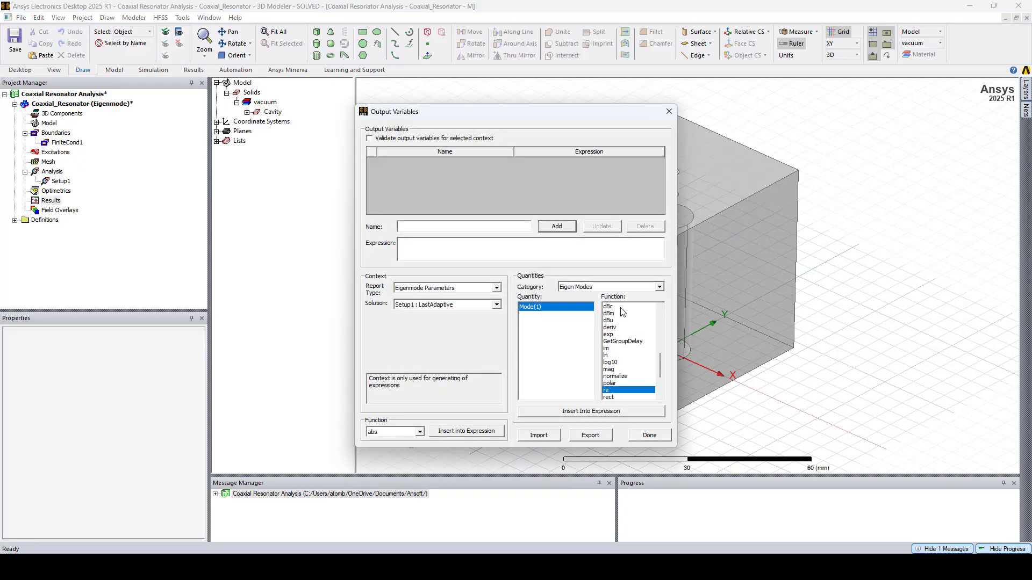
{"action": "left_click", "coordinate": [599, 412]}
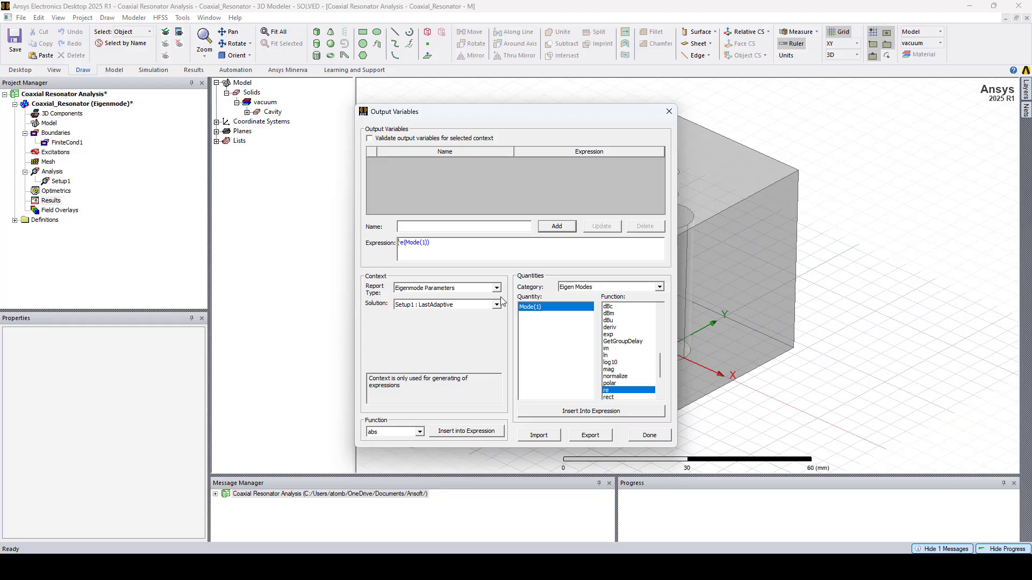
{"action": "left_click", "coordinate": [454, 248]}
{"action": "type", "text": "/10^9"}
{"action": "left_click", "coordinate": [458, 227]}
{"action": "type", "text": "Mode1_F"}
{"action": "left_click", "coordinate": [556, 227]}
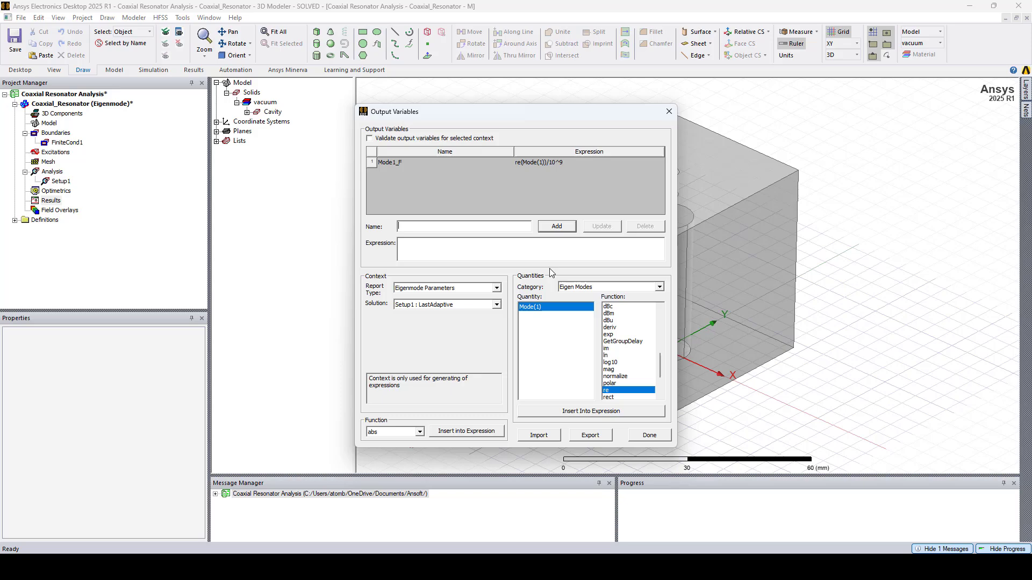
Define output variable Mode1_Q as Eigen Q(1) and close the editor.
{"action": "left_click", "coordinate": [595, 288]}
{"action": "left_click", "coordinate": [584, 318]}
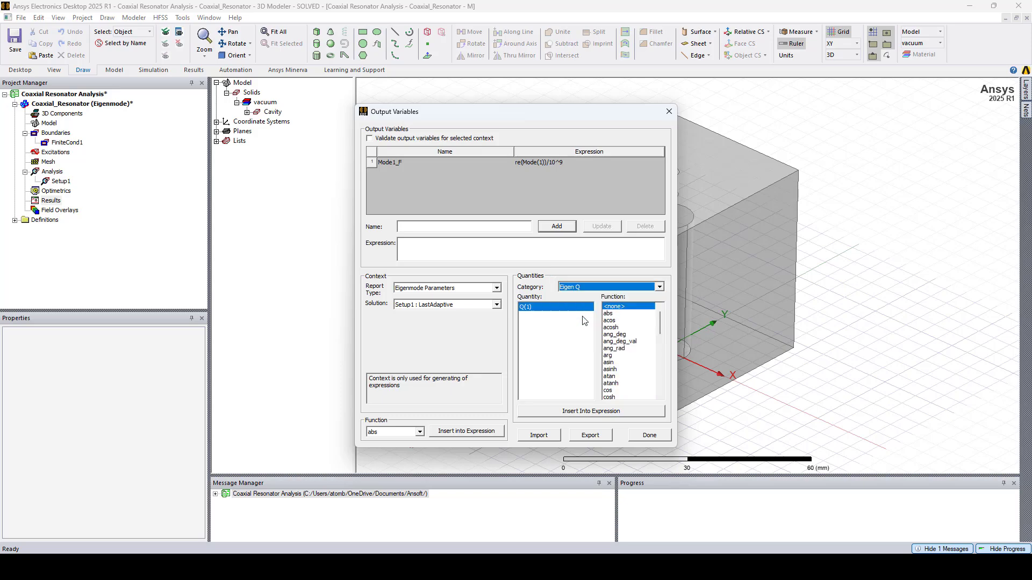
{"action": "left_click", "coordinate": [591, 411]}
{"action": "left_click", "coordinate": [424, 228]}
{"action": "type", "text": "M"}
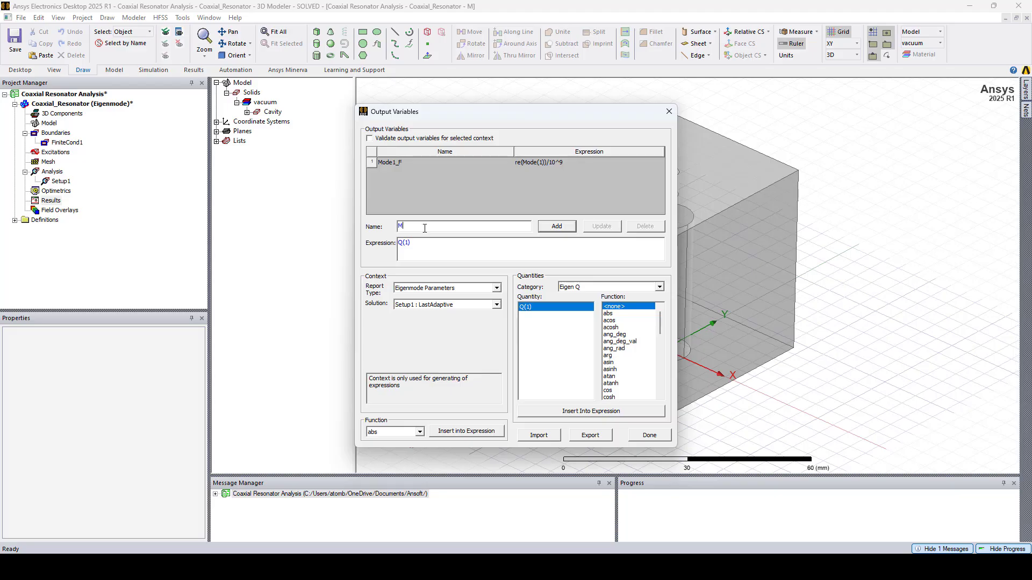
{"action": "type", "text": "ode1_Q"}
{"action": "left_click", "coordinate": [547, 229]}
{"action": "left_click", "coordinate": [641, 437]}
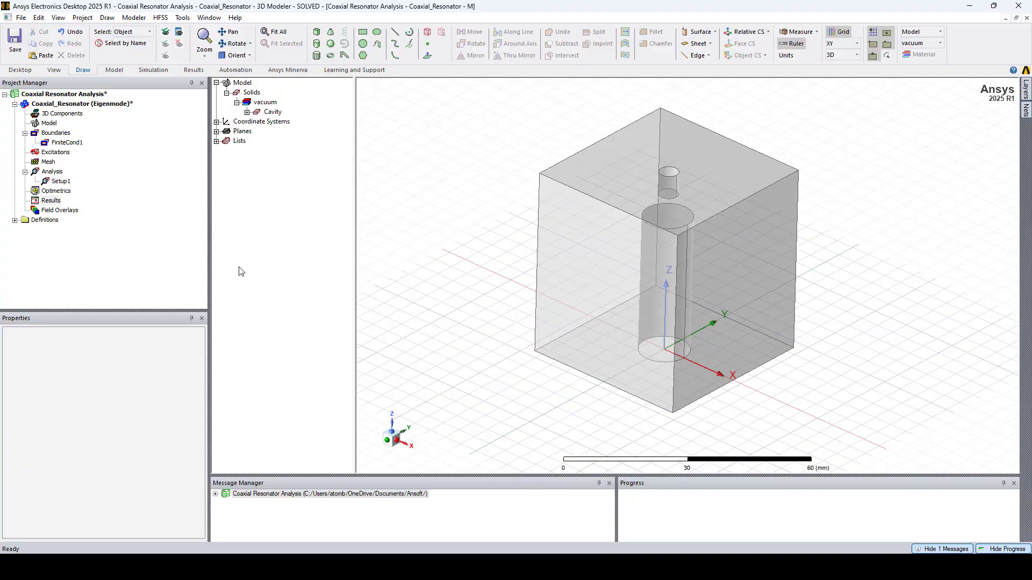
Create an eigenmode data table of Mode1_F and Mode1_Q showing 1.577470 and 6476.857956.
{"action": "right_click", "coordinate": [51, 201]}
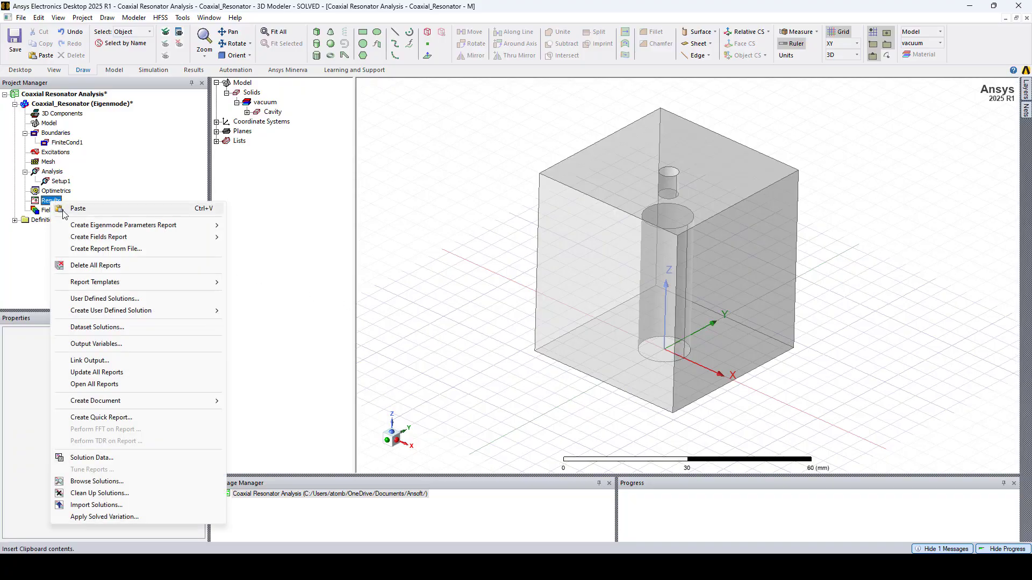
{"action": "mouse_move", "coordinate": [89, 230]}
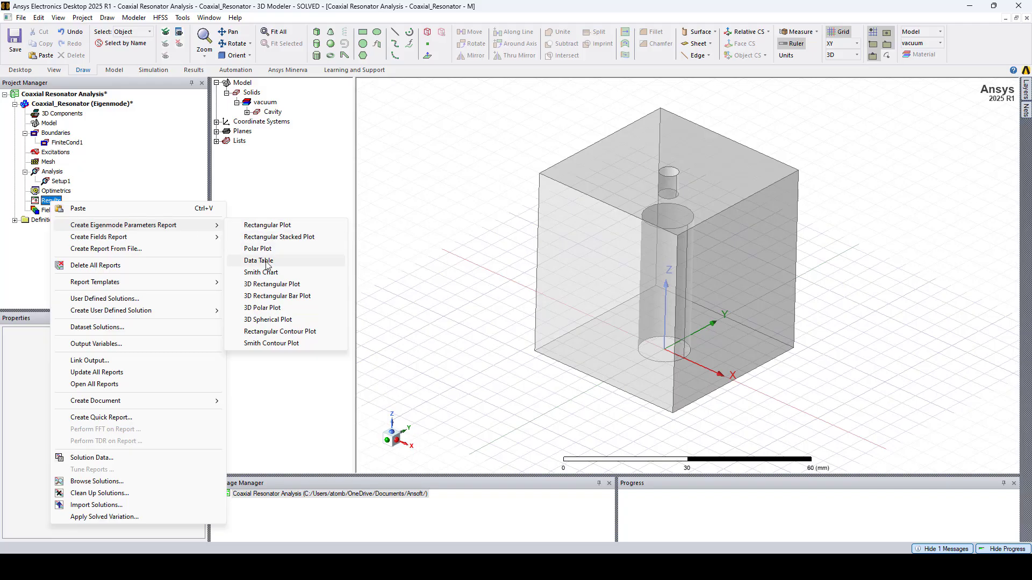
{"action": "left_click", "coordinate": [258, 261]}
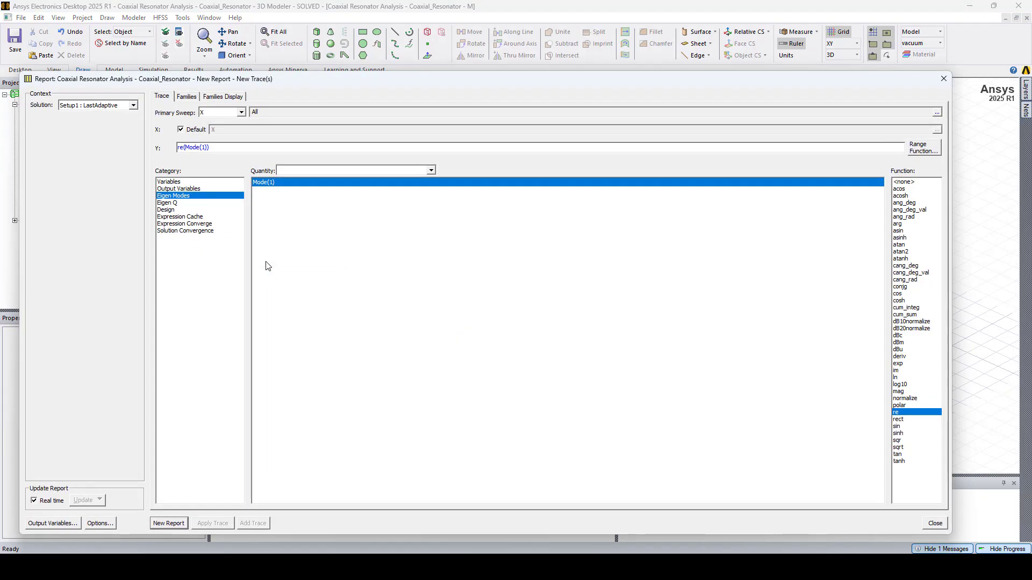
{"action": "left_click", "coordinate": [200, 189]}
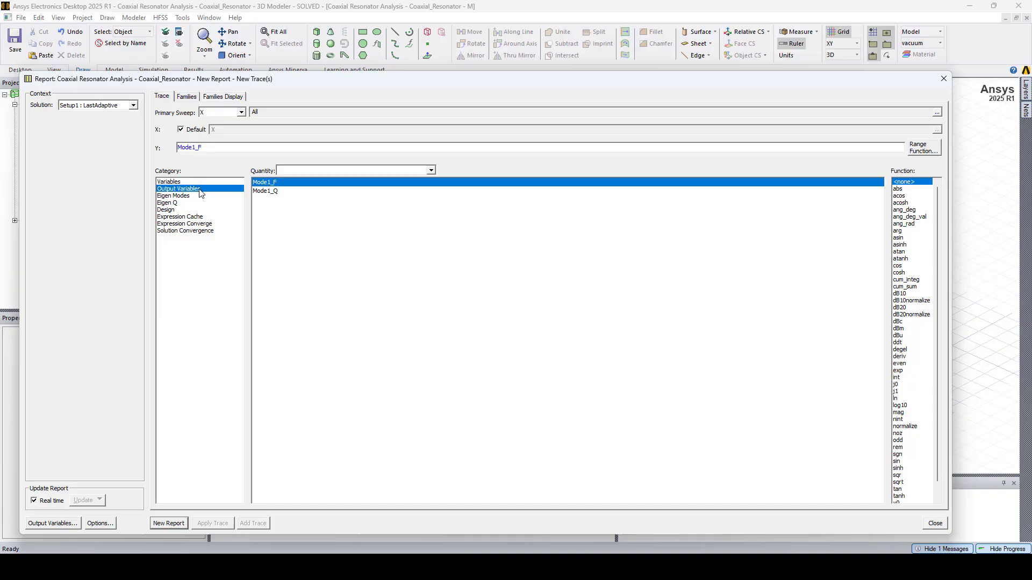
{"action": "left_click", "coordinate": [271, 191], "text": "ctrl"}
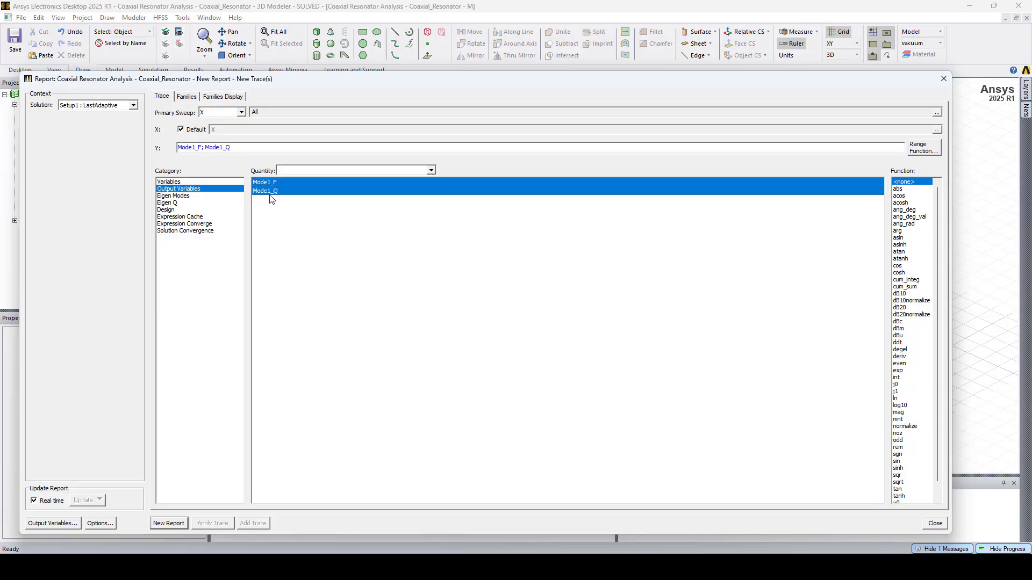
{"action": "left_click", "coordinate": [181, 524]}
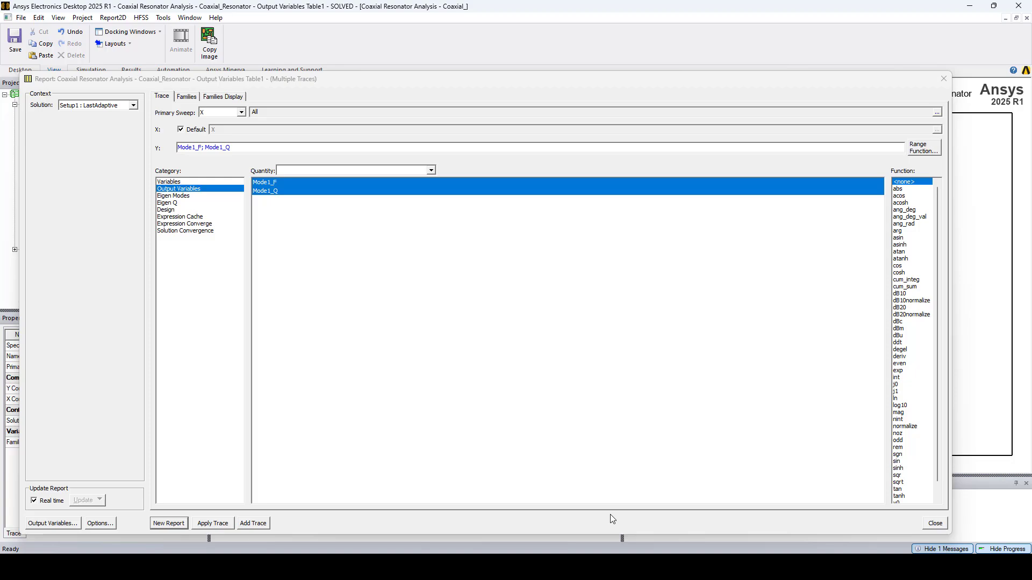
{"action": "left_click", "coordinate": [934, 523]}
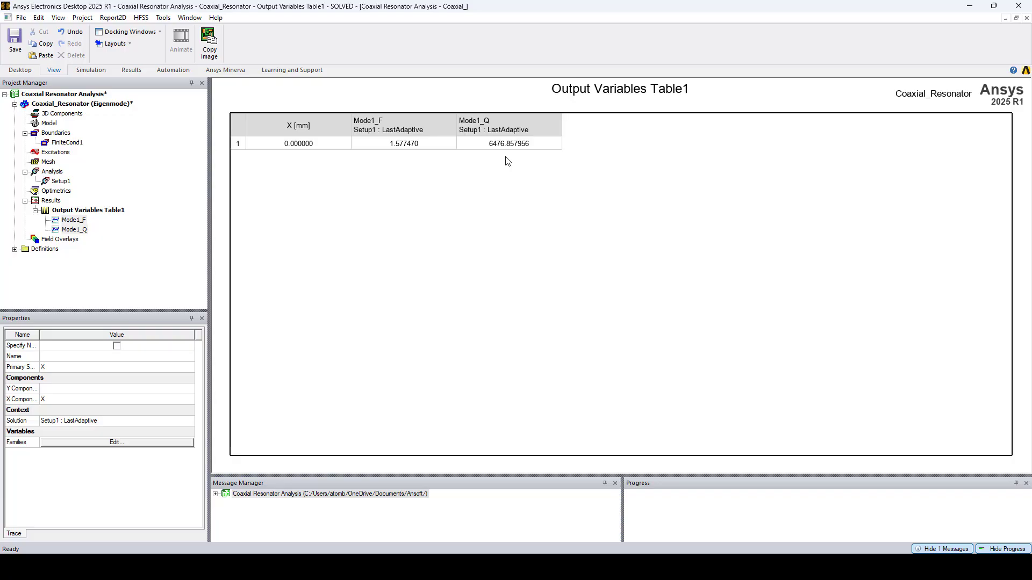
Create a rectangular plot of Mode1_F and Mode1_Q versus Setup1 AdaptivePass.
{"action": "right_click", "coordinate": [58, 203]}
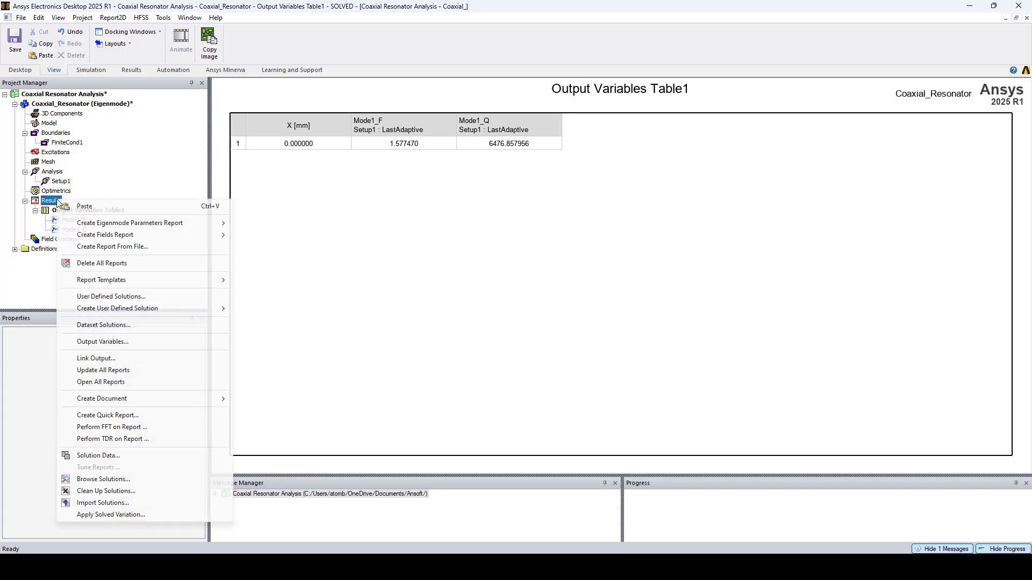
{"action": "mouse_move", "coordinate": [83, 226]}
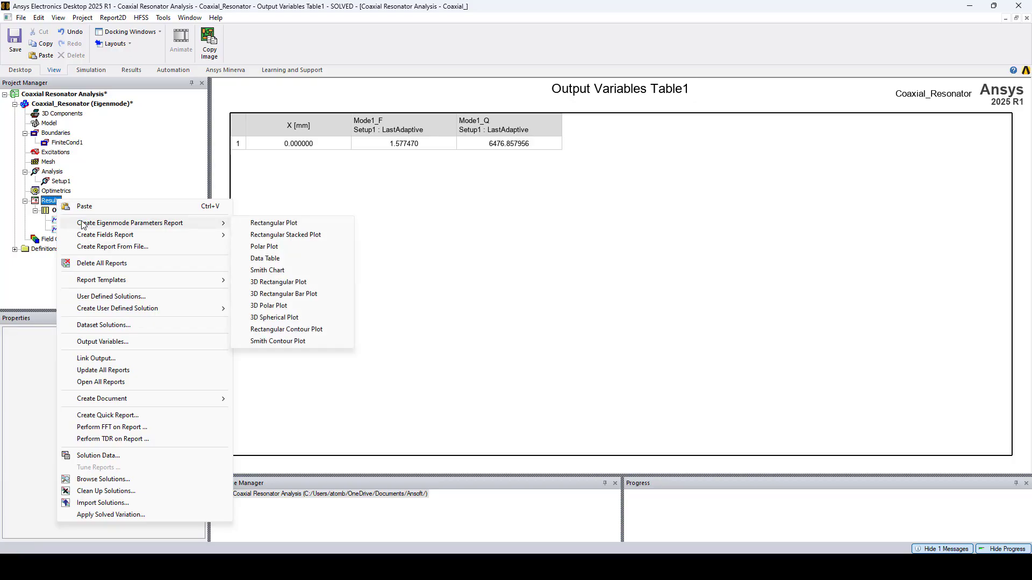
{"action": "left_click", "coordinate": [257, 223]}
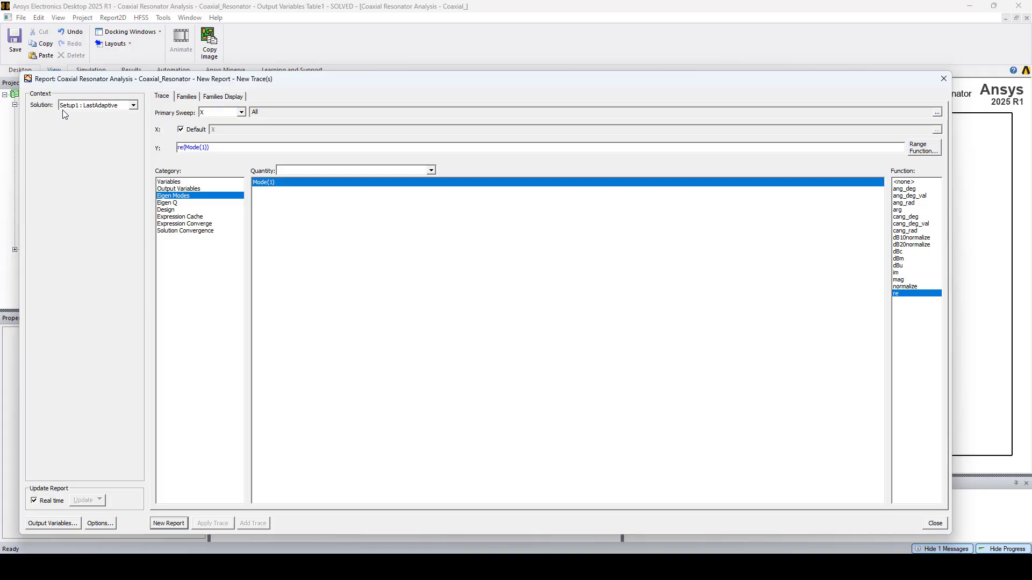
{"action": "left_click", "coordinate": [112, 107]}
{"action": "left_click", "coordinate": [117, 123]}
{"action": "left_click", "coordinate": [171, 189]}
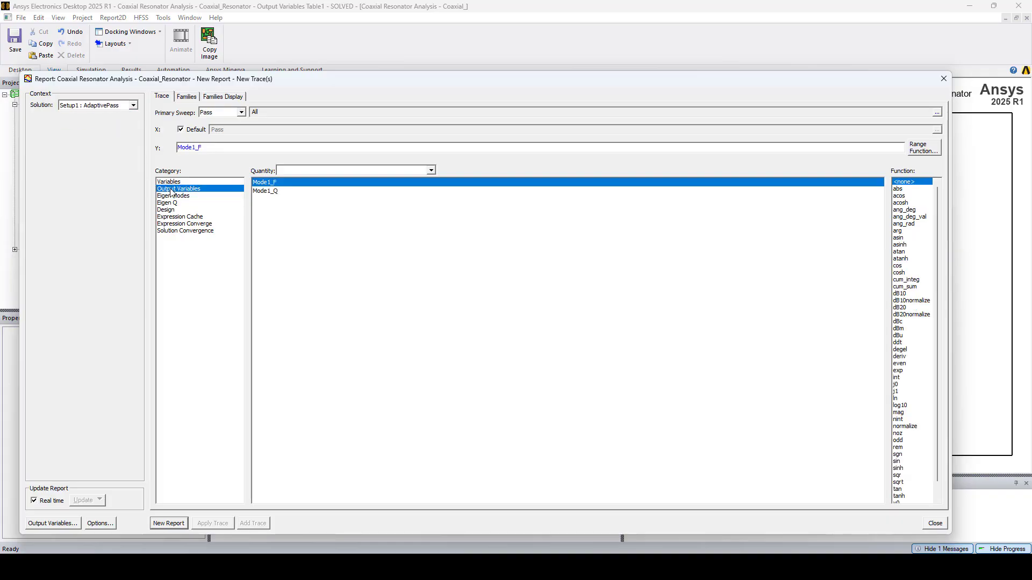
{"action": "left_click", "coordinate": [277, 192], "text": "shift"}
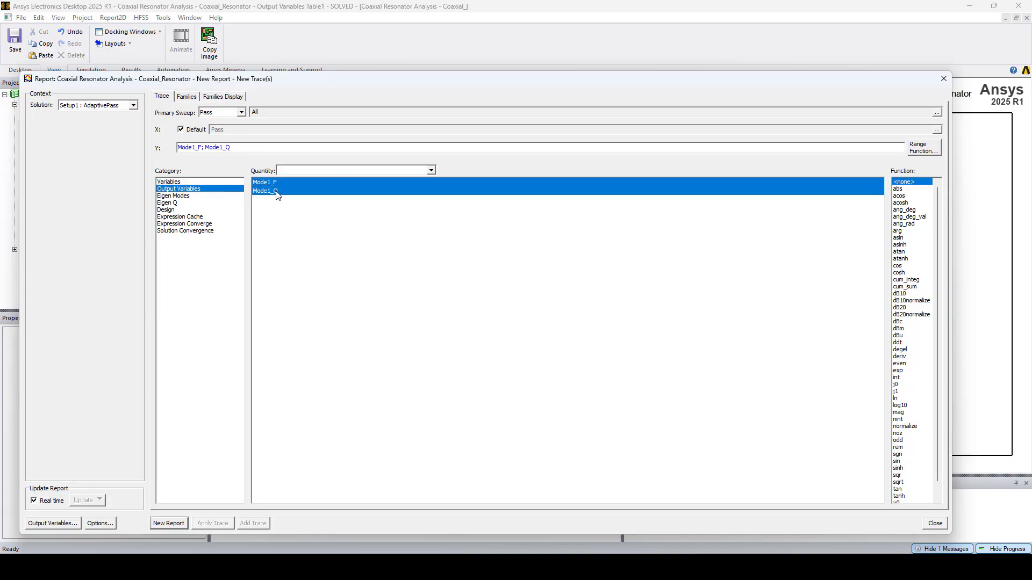
{"action": "left_click", "coordinate": [170, 525]}
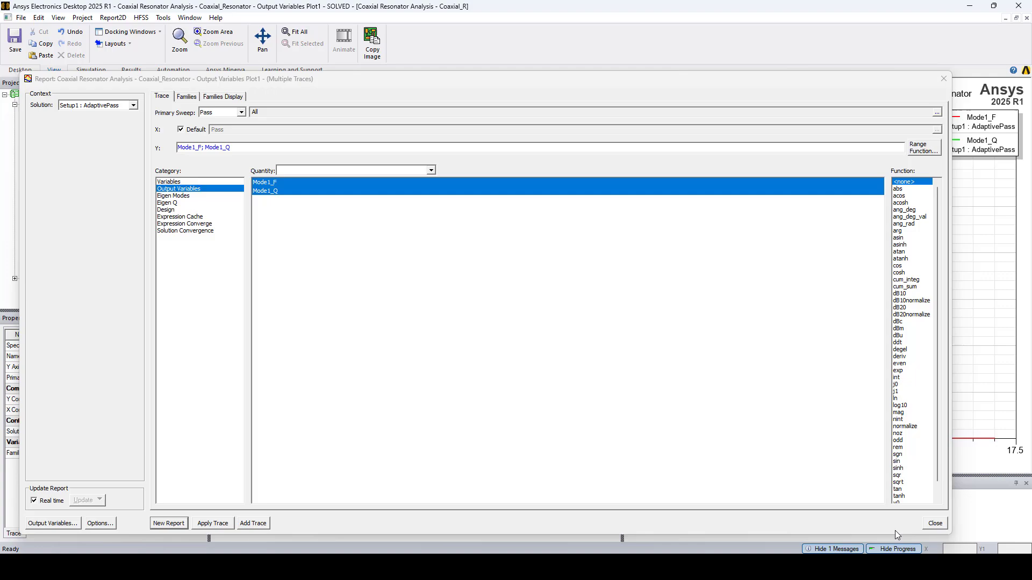
{"action": "left_click", "coordinate": [936, 527]}
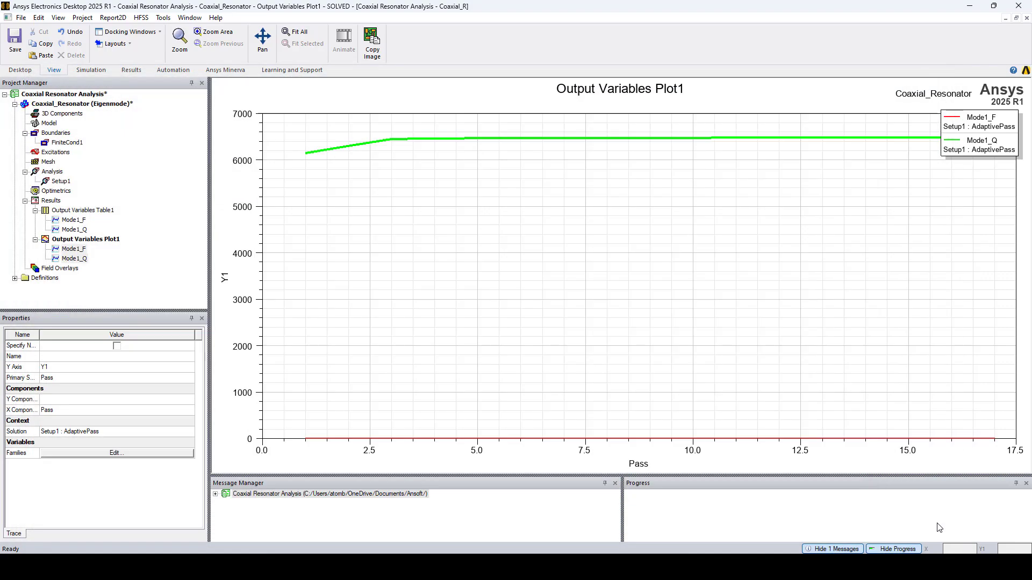
Plot the Mode1_Q trace against the Y2 axis.
{"action": "left_click", "coordinate": [74, 258]}
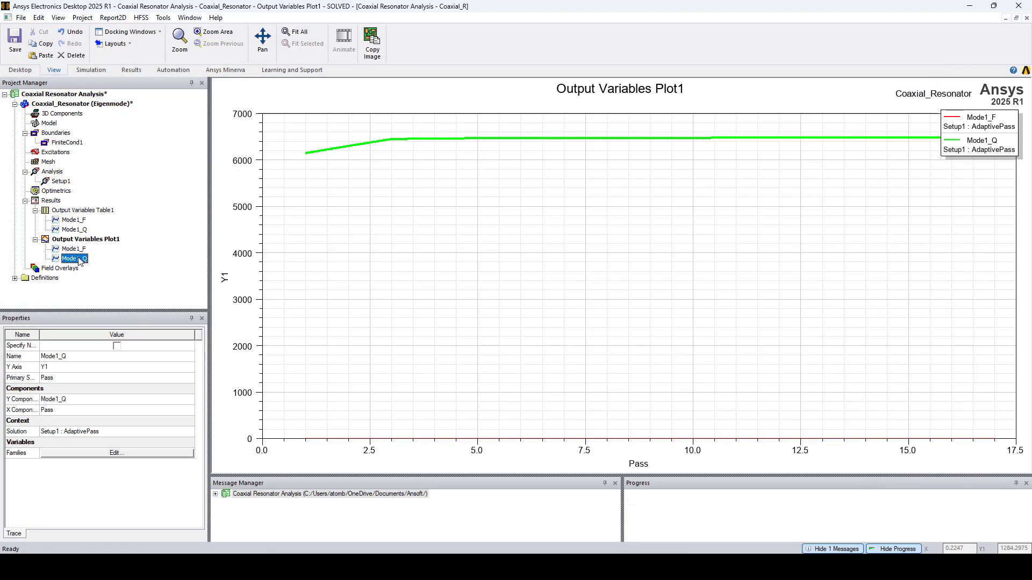
{"action": "left_click", "coordinate": [54, 368]}
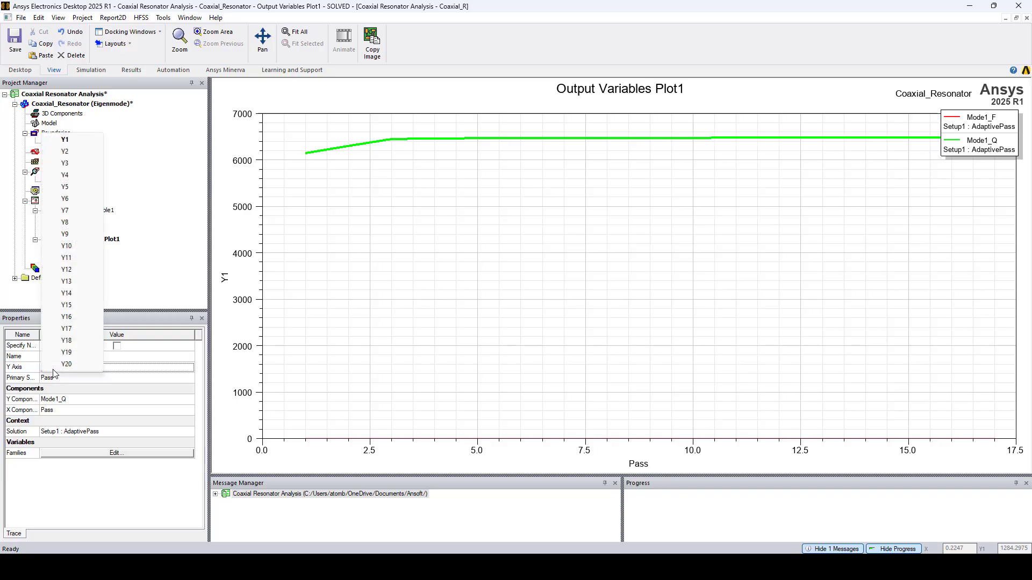
{"action": "left_click", "coordinate": [76, 154]}
Drag the legend to the plot's middle right and reselect the Eigenmode design.
{"action": "left_click", "coordinate": [792, 225]}
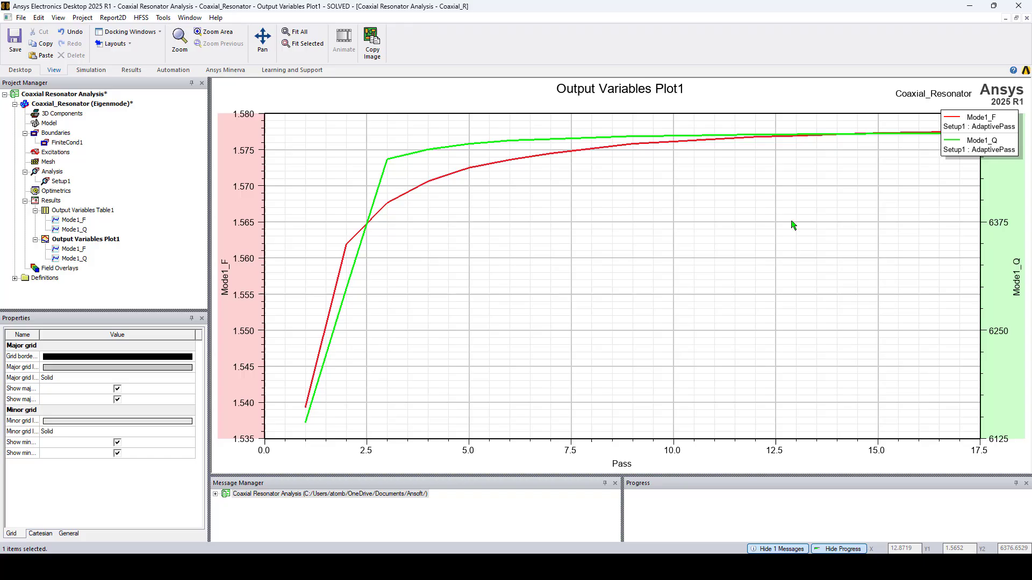
{"action": "left_click_drag", "start_coordinate": [979, 131], "coordinate": [922, 329]}
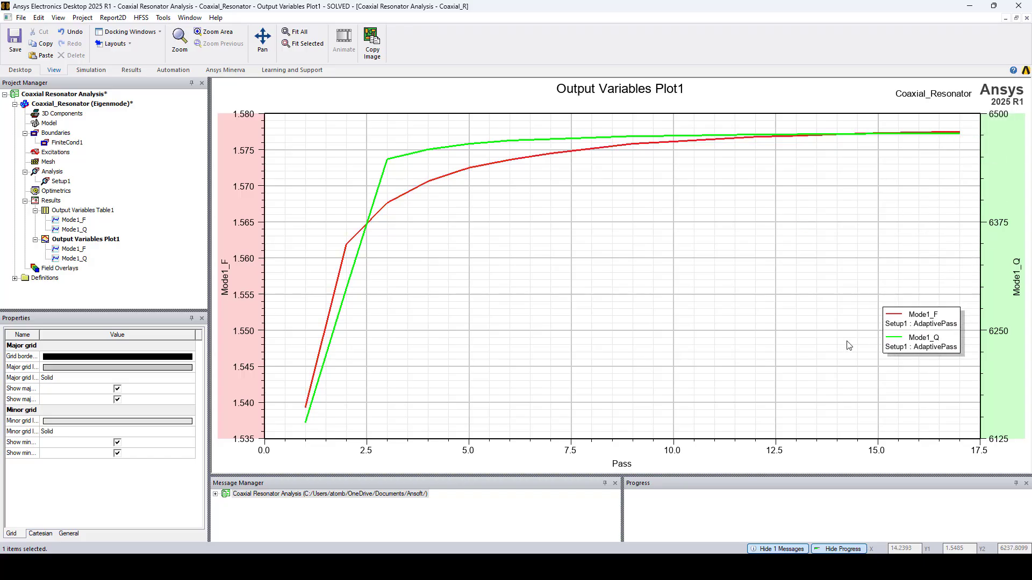
{"action": "left_click", "coordinate": [115, 106]}
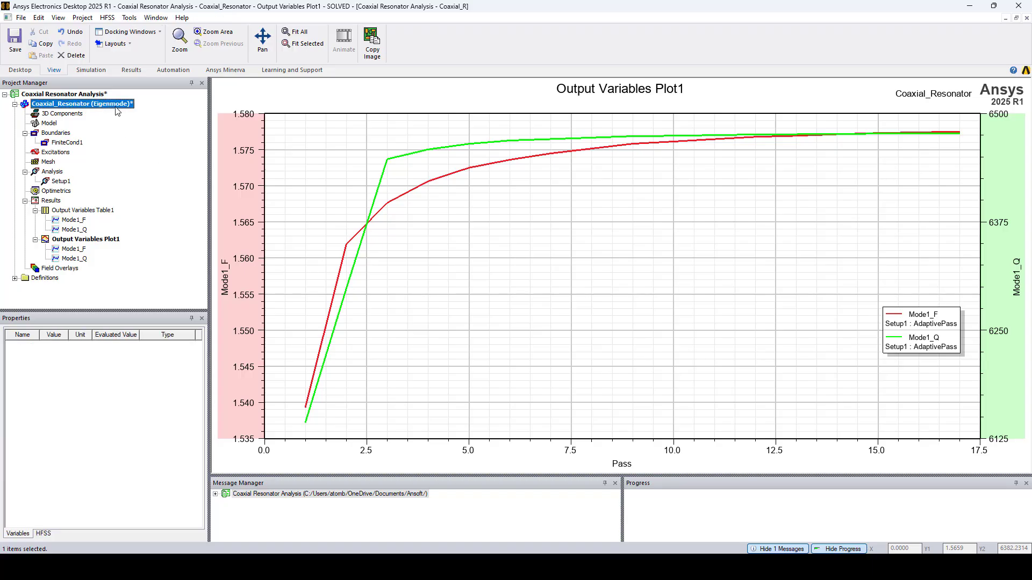
Create a Mag_E field plot on the Global:YZ plane.
{"action": "double_click", "coordinate": [116, 107]}
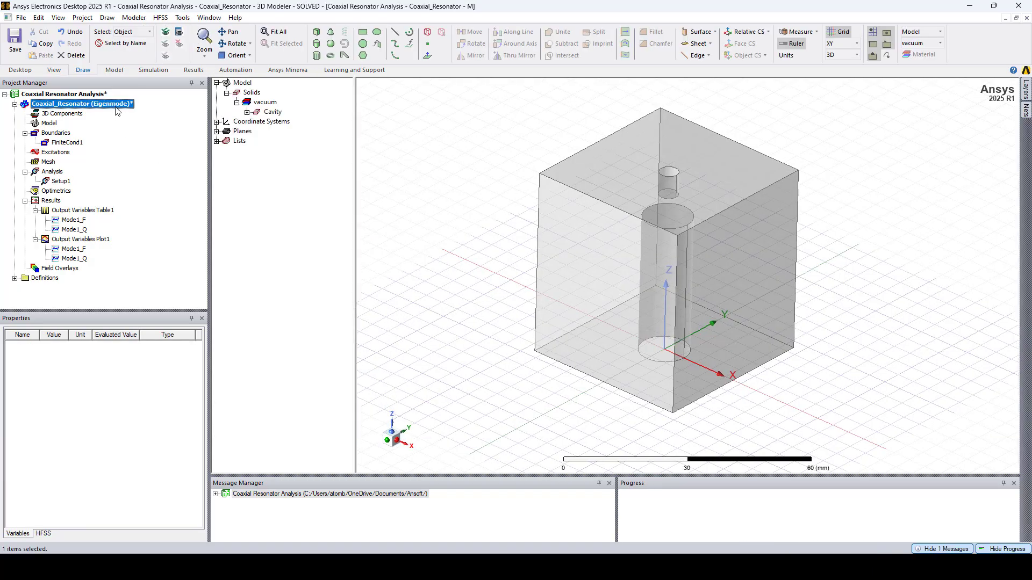
{"action": "left_click", "coordinate": [216, 132]}
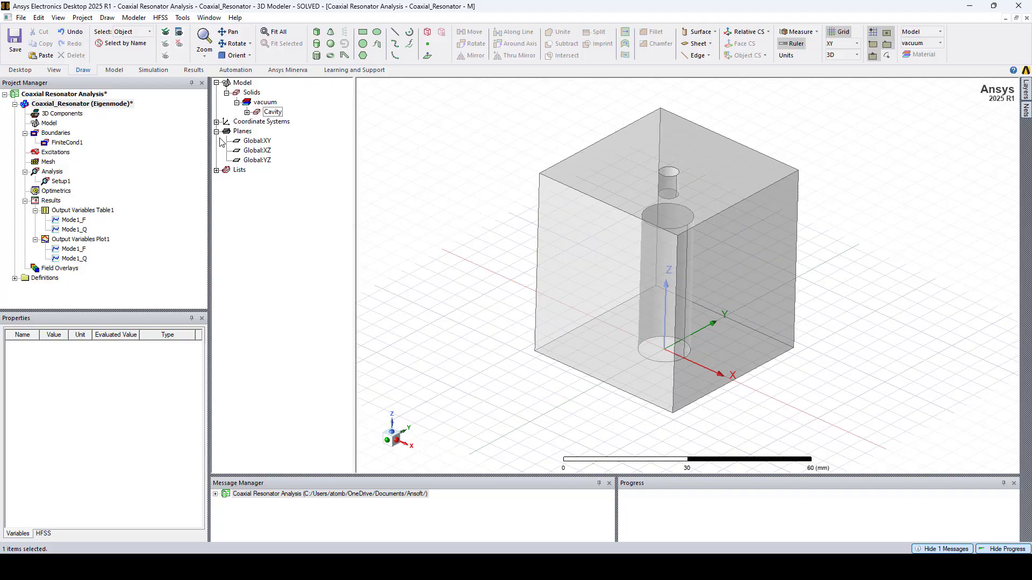
{"action": "left_click", "coordinate": [253, 161]}
{"action": "right_click", "coordinate": [407, 247]}
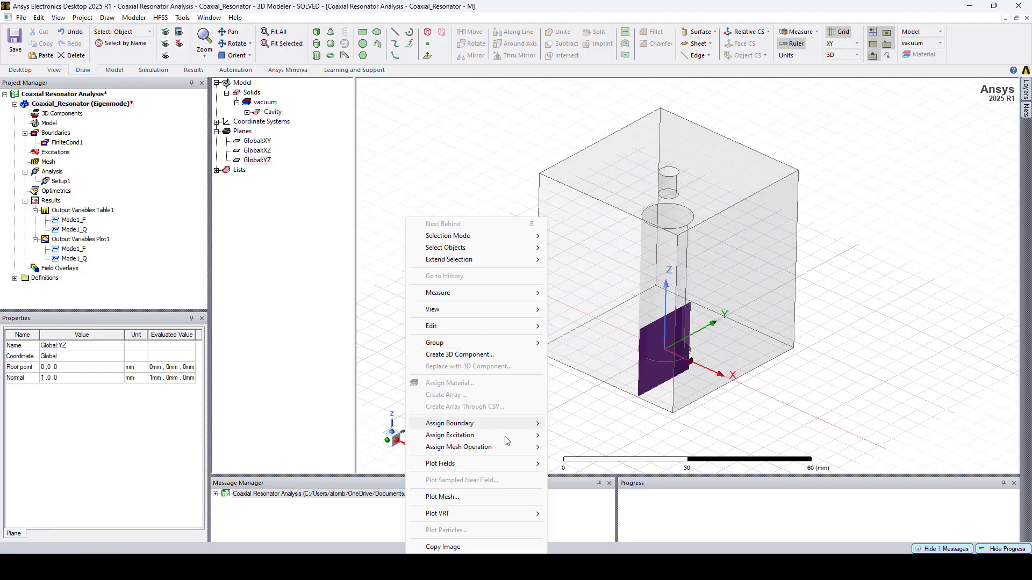
{"action": "mouse_move", "coordinate": [518, 466]}
{"action": "mouse_move", "coordinate": [571, 467]}
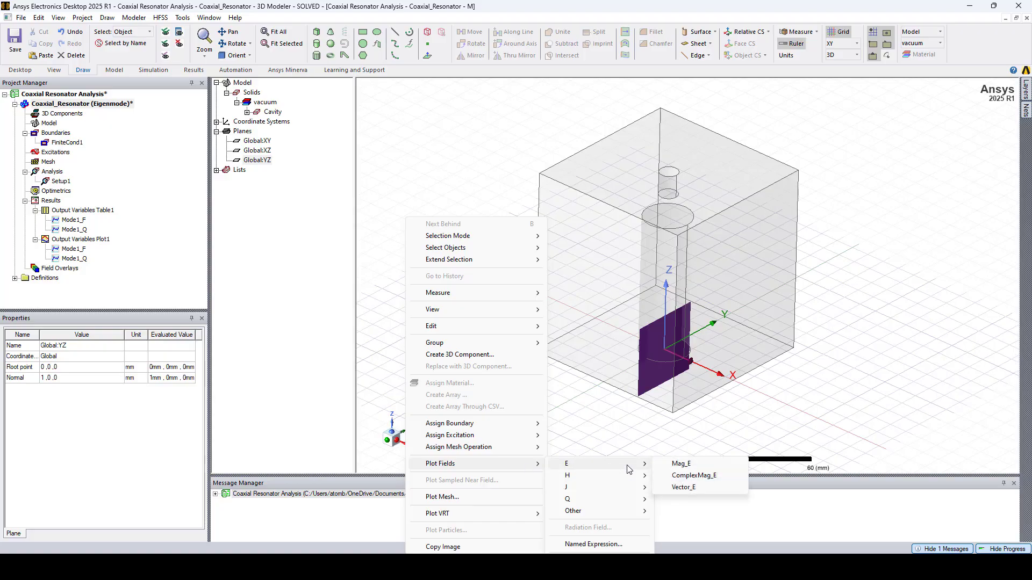
{"action": "left_click", "coordinate": [673, 465]}
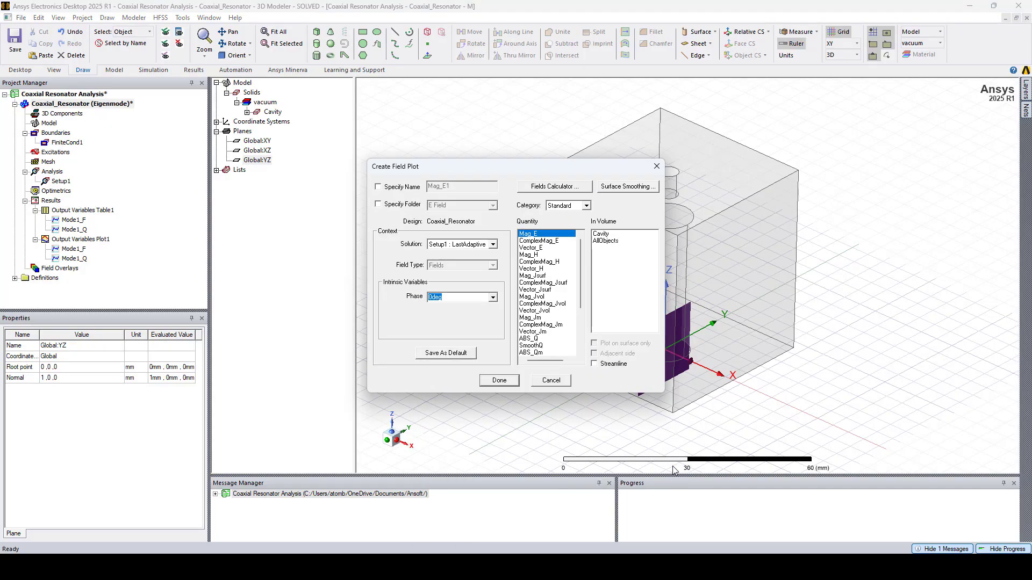
{"action": "left_click", "coordinate": [504, 384]}
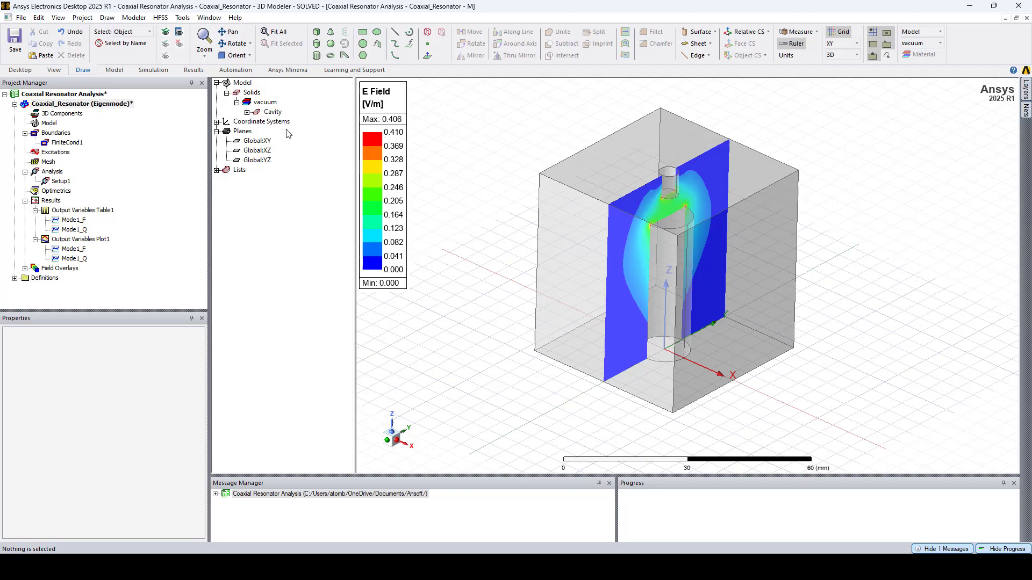
View the field plot from Left (+X) and zoom in.
{"action": "left_click", "coordinate": [237, 55]}
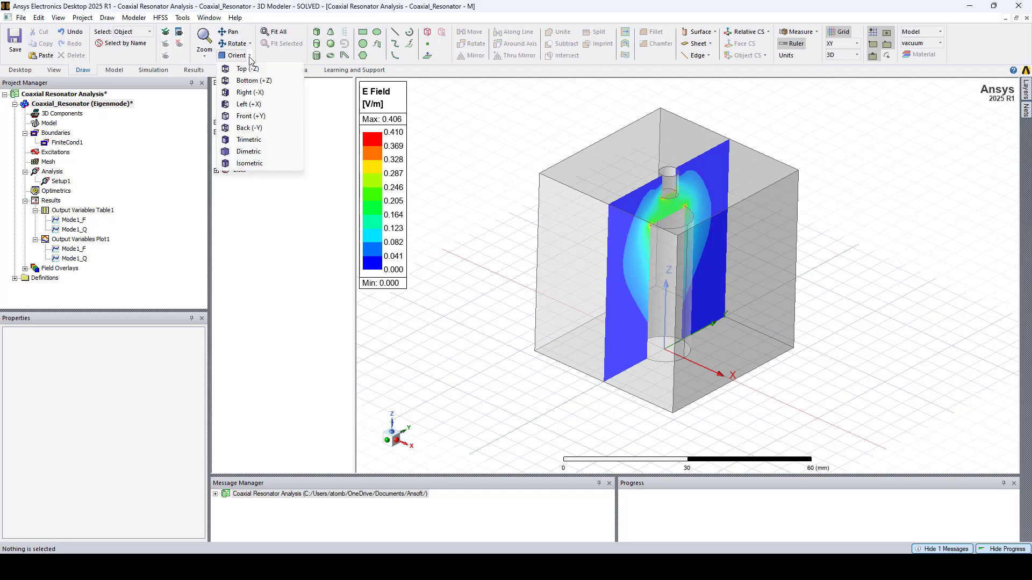
{"action": "left_click", "coordinate": [250, 103]}
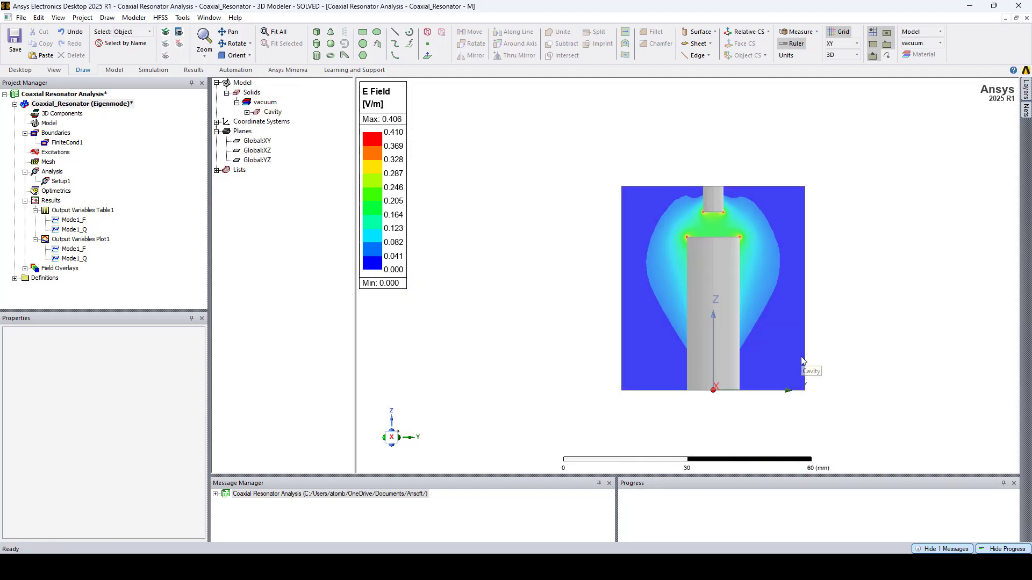
{"action": "scroll", "coordinate": [805, 362], "scroll_direction": "up", "scroll_amount": 3}
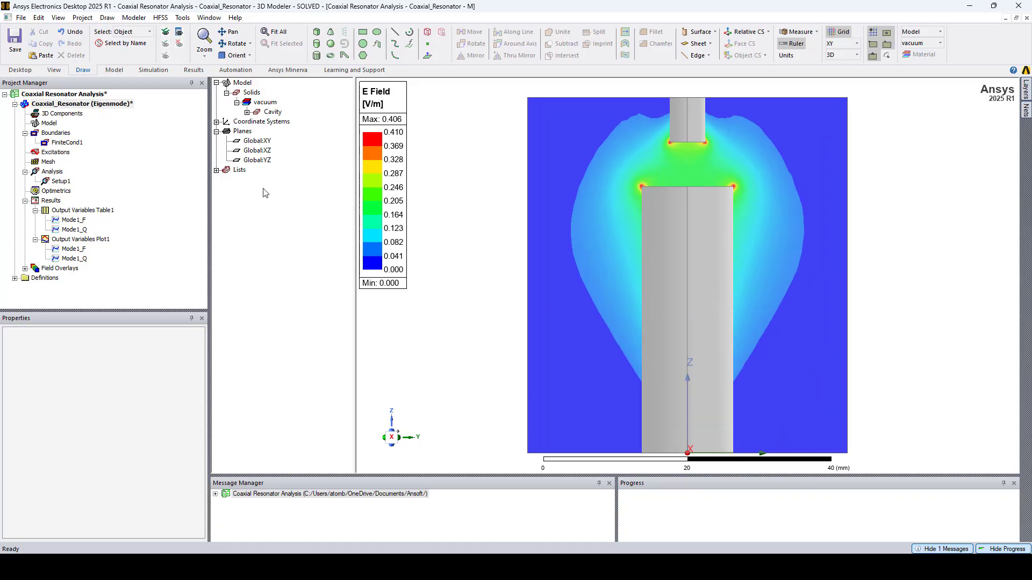
Plot the H-field magnitude (Mag_H) on the Global:YZ plane.
{"action": "left_click", "coordinate": [258, 161]}
{"action": "right_click", "coordinate": [443, 217]}
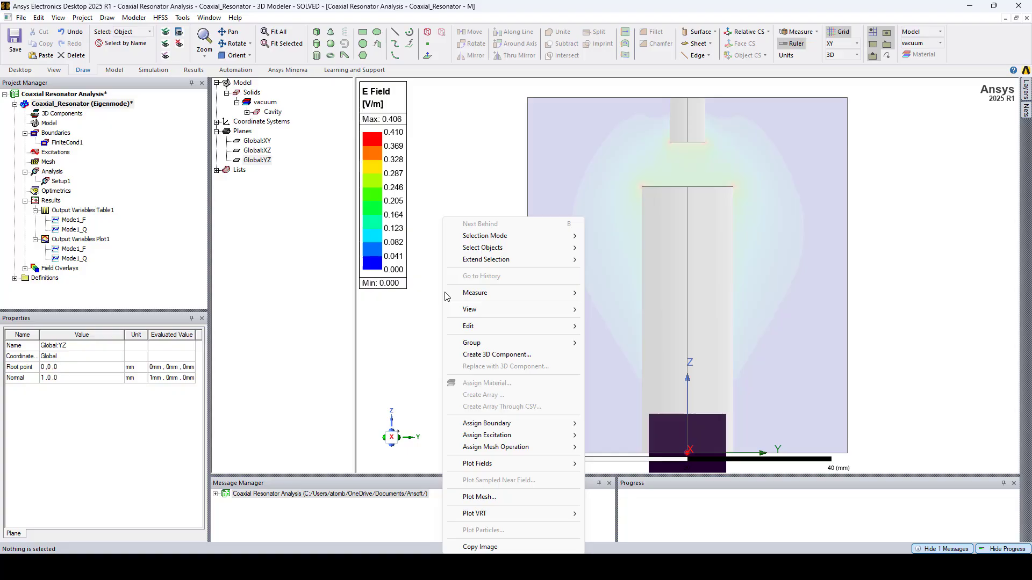
{"action": "mouse_move", "coordinate": [520, 465]}
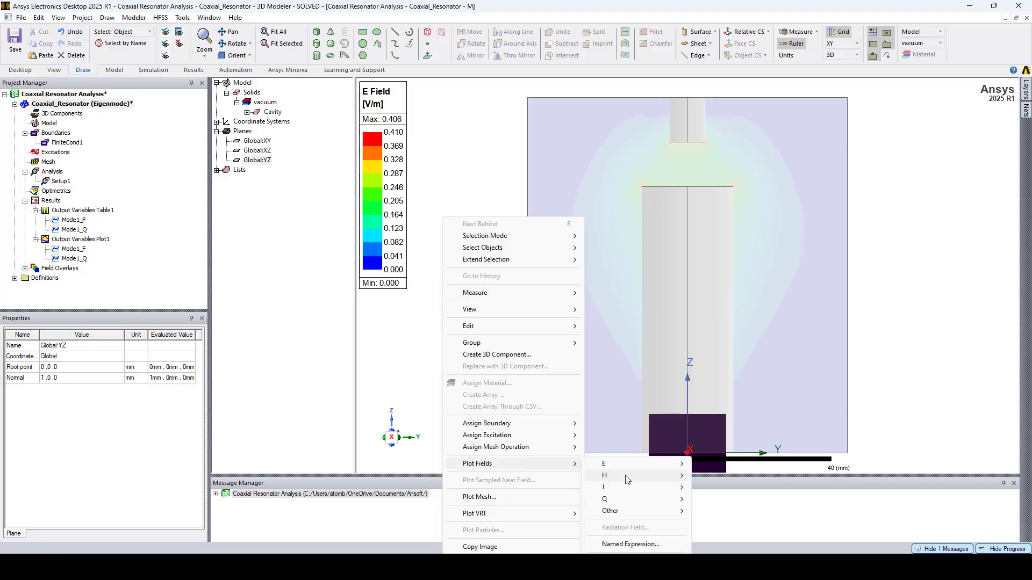
{"action": "mouse_move", "coordinate": [645, 476]}
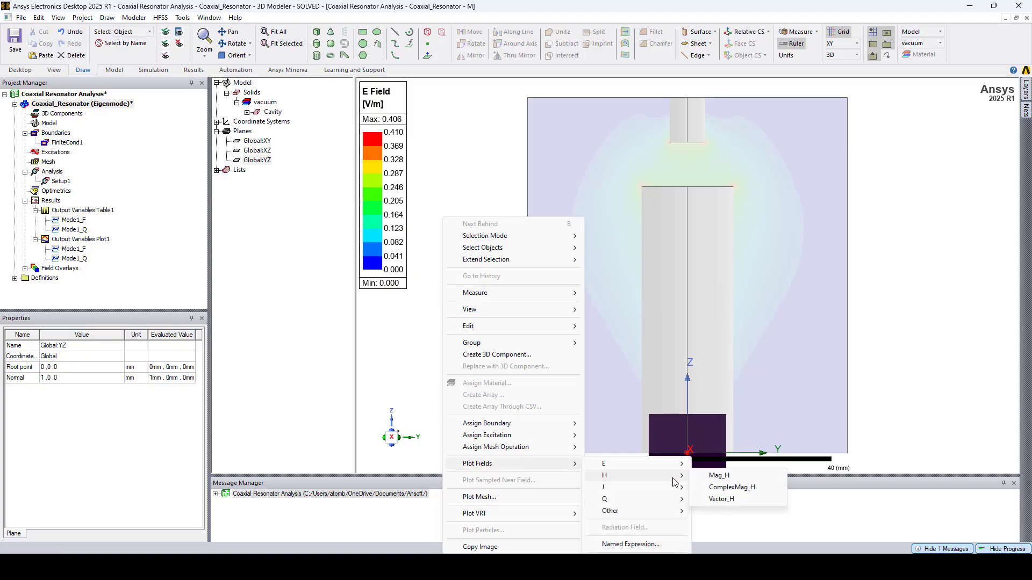
{"action": "left_click", "coordinate": [718, 477]}
{"action": "left_click", "coordinate": [503, 384]}
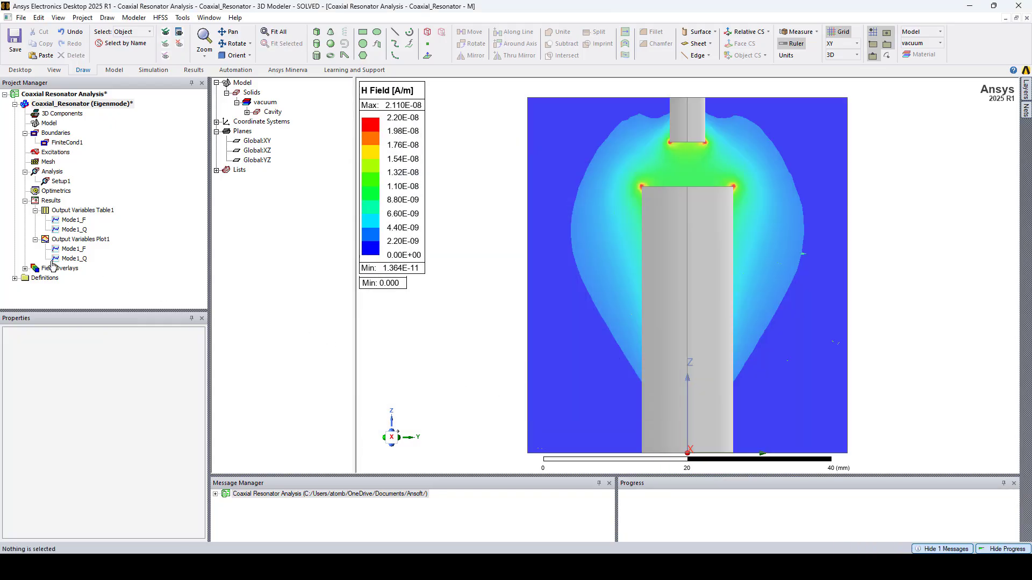
Hide the Mag_E1 E-field plot under Field Overlays and bring up the Mag_H1 plot's options.
{"action": "left_click", "coordinate": [25, 269]}
{"action": "left_click", "coordinate": [35, 278]}
{"action": "left_click", "coordinate": [72, 288]}
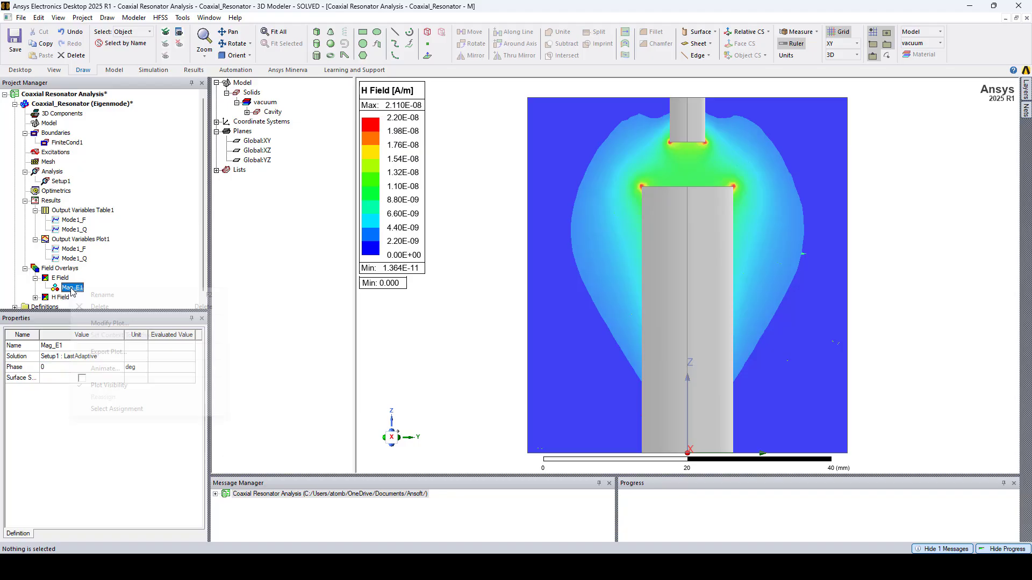
{"action": "right_click", "coordinate": [72, 289]}
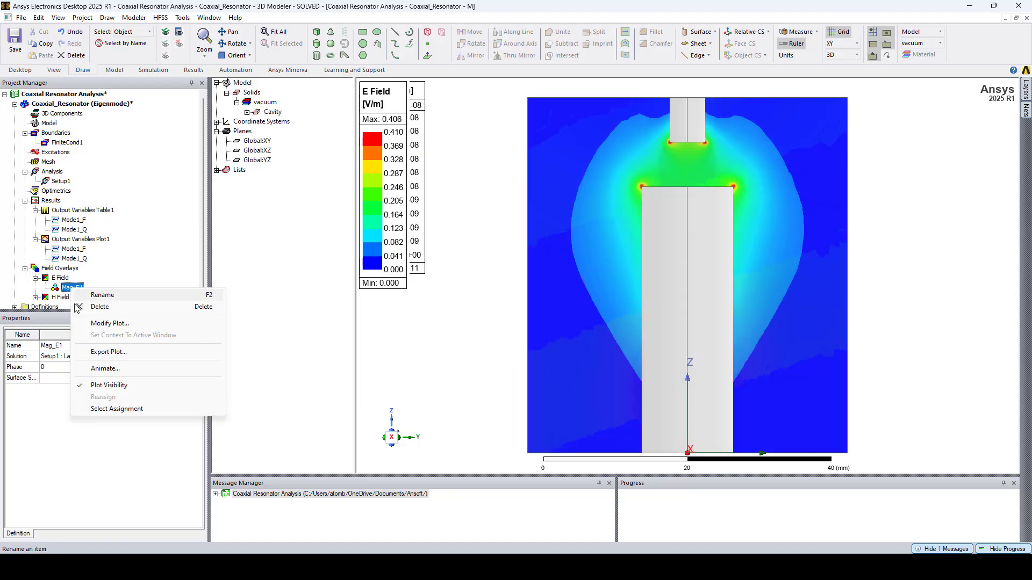
{"action": "left_click", "coordinate": [109, 385]}
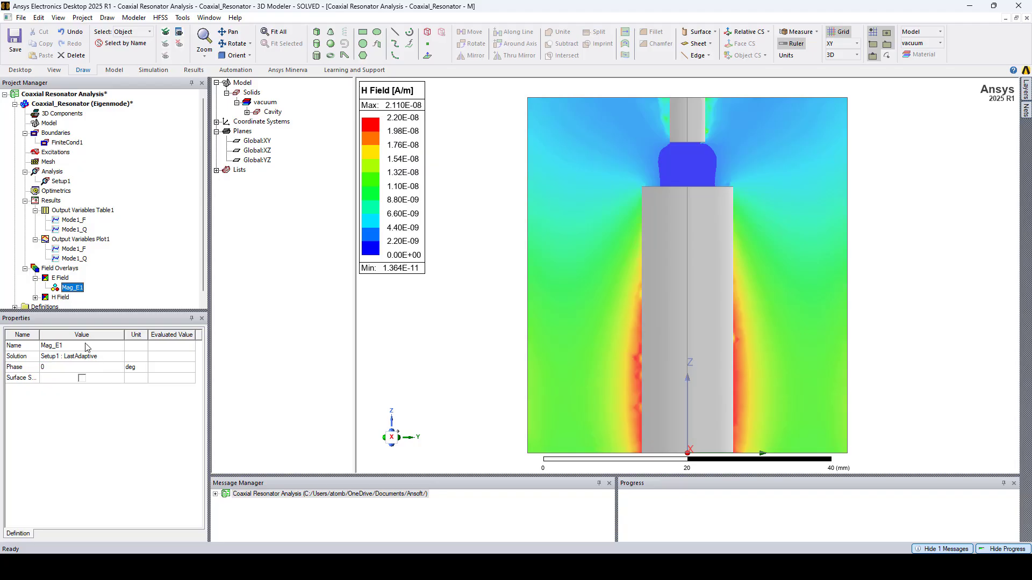
{"action": "left_click", "coordinate": [35, 298]}
{"action": "right_click", "coordinate": [81, 305]}
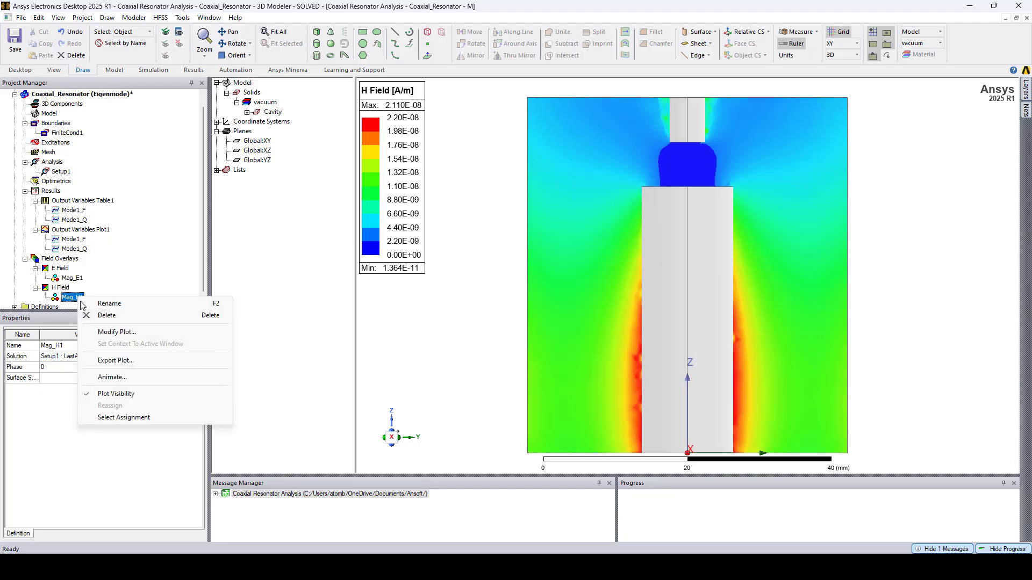
Hide the Mag_H1 plot and create a mesh plot on the Global:YZ plane.
{"action": "left_click", "coordinate": [127, 394]}
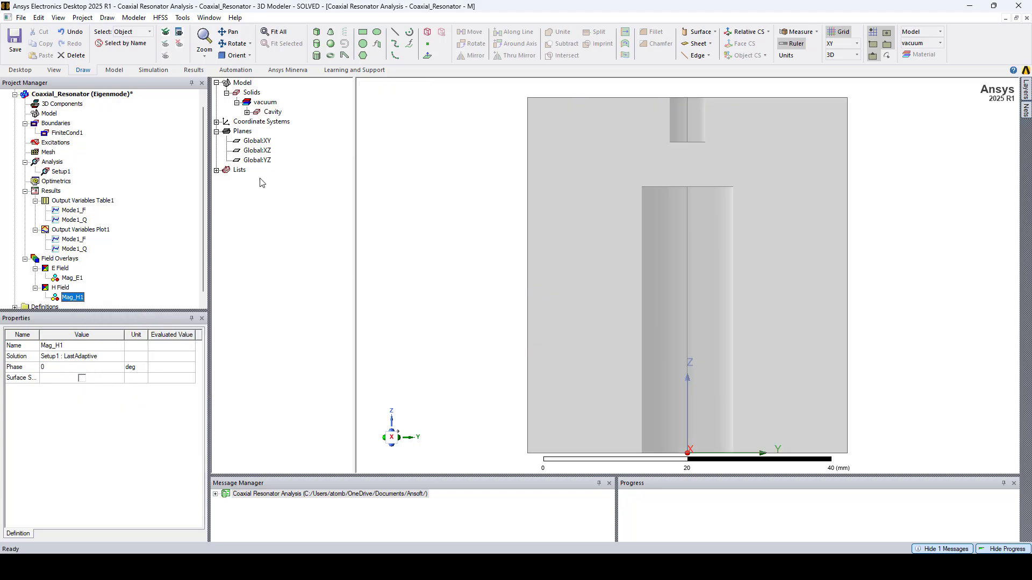
{"action": "left_click", "coordinate": [266, 161]}
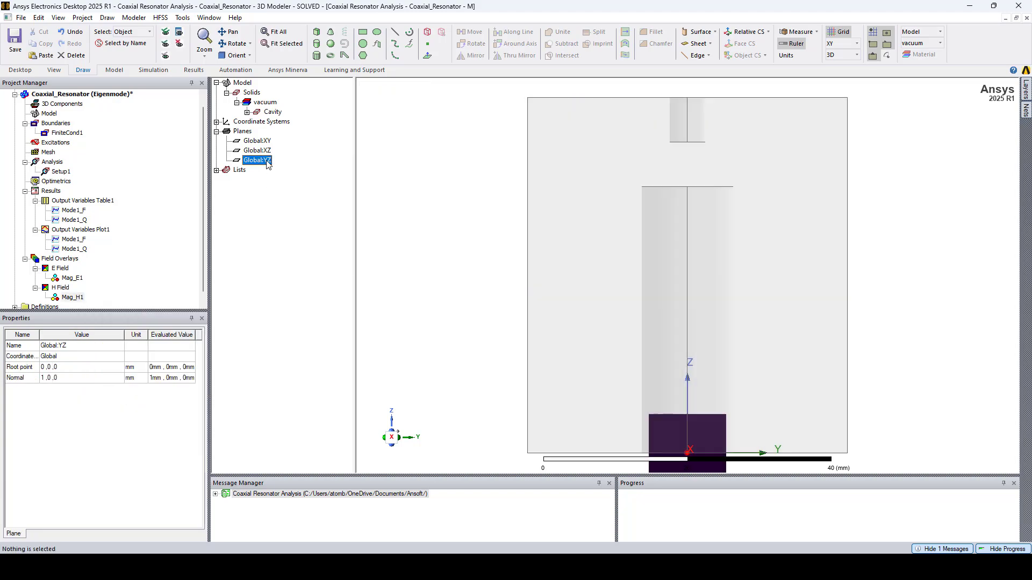
{"action": "right_click", "coordinate": [394, 200]}
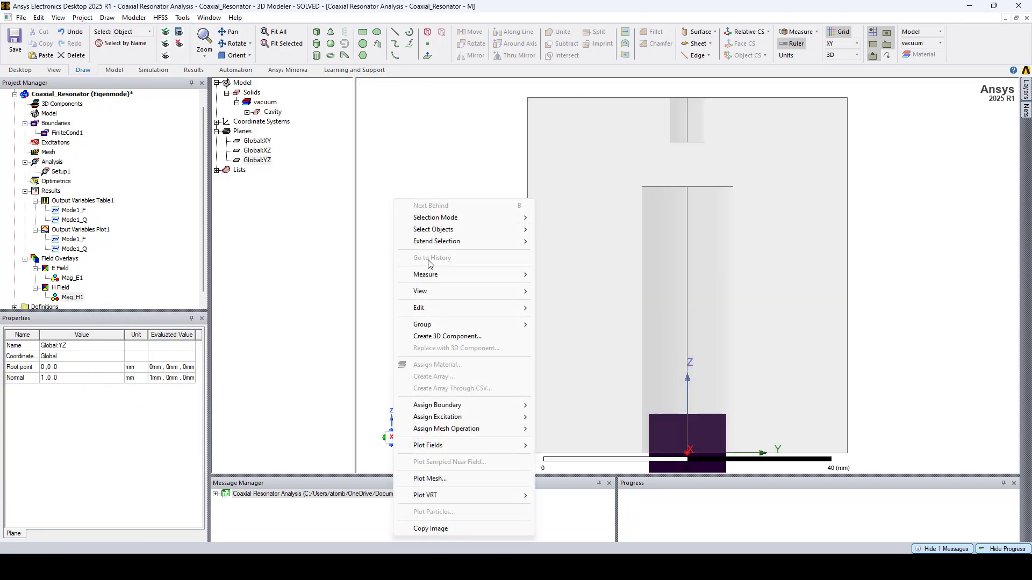
{"action": "left_click", "coordinate": [465, 479]}
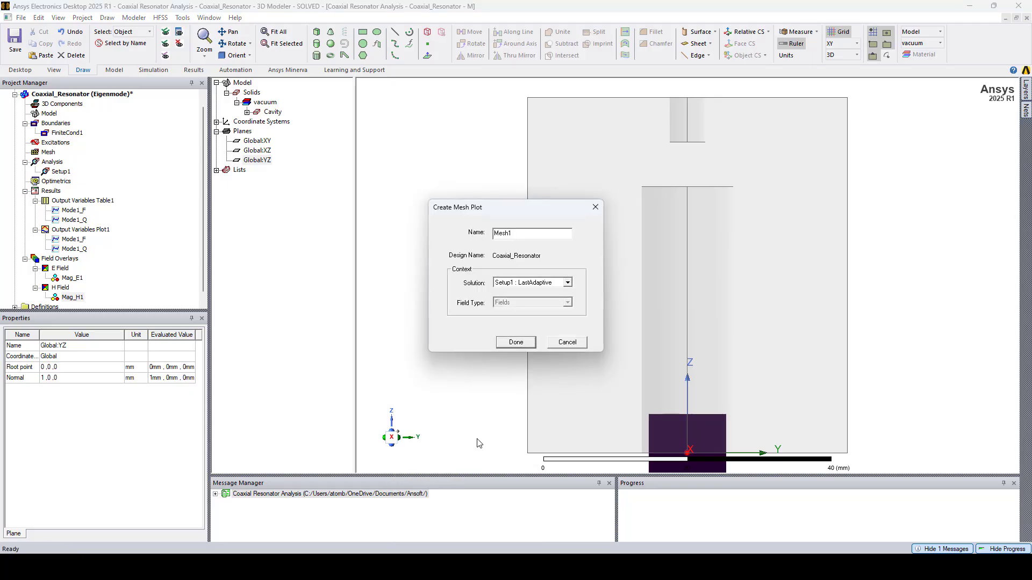
{"action": "left_click", "coordinate": [524, 346]}
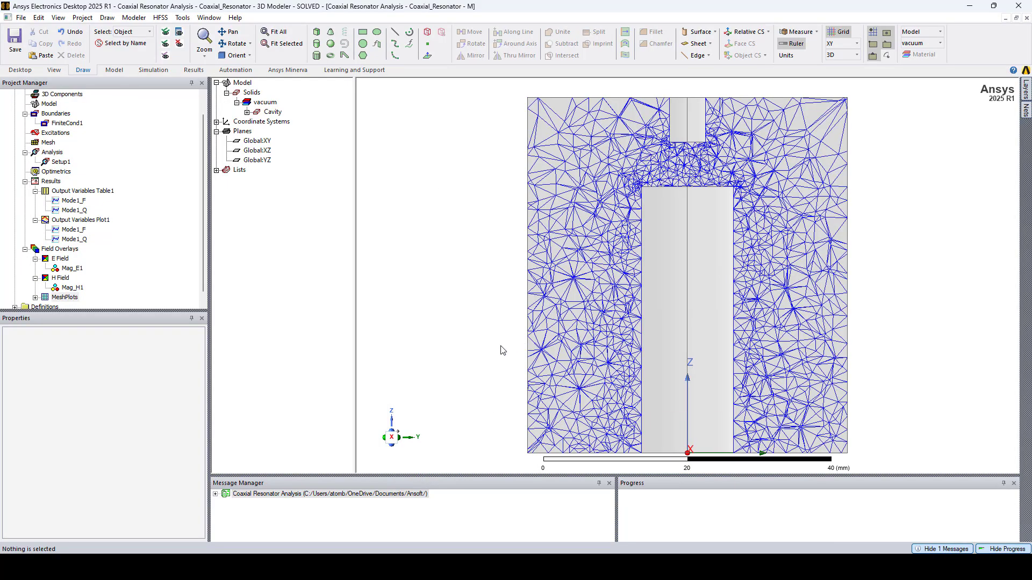